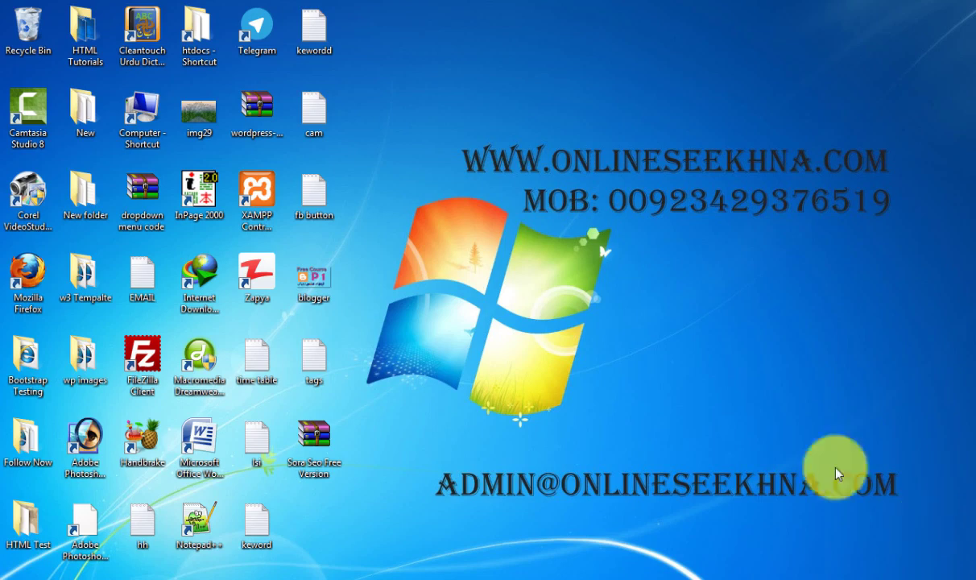
right_click(512, 193)
left_click(552, 250)
right_click(553, 252)
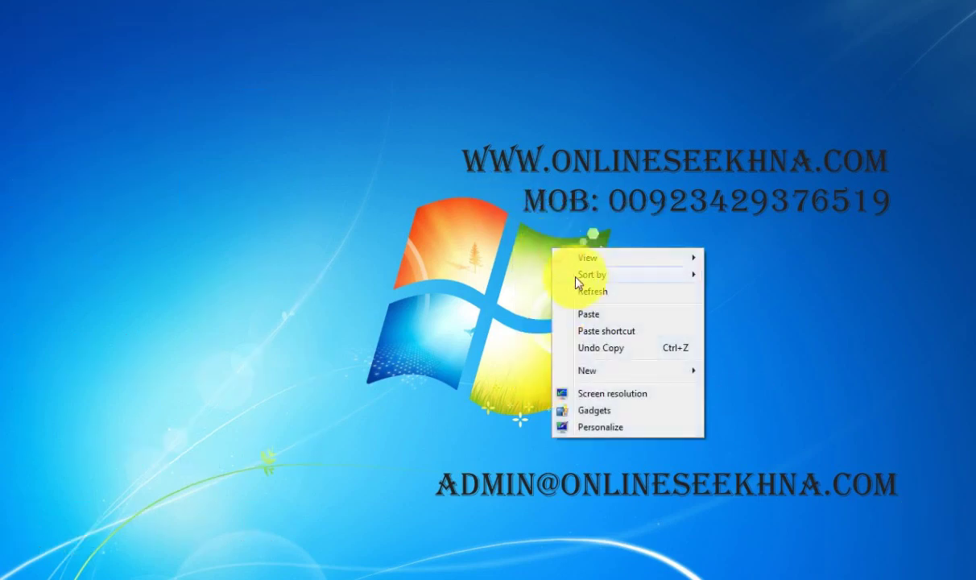
left_click(564, 291)
left_click(314, 463)
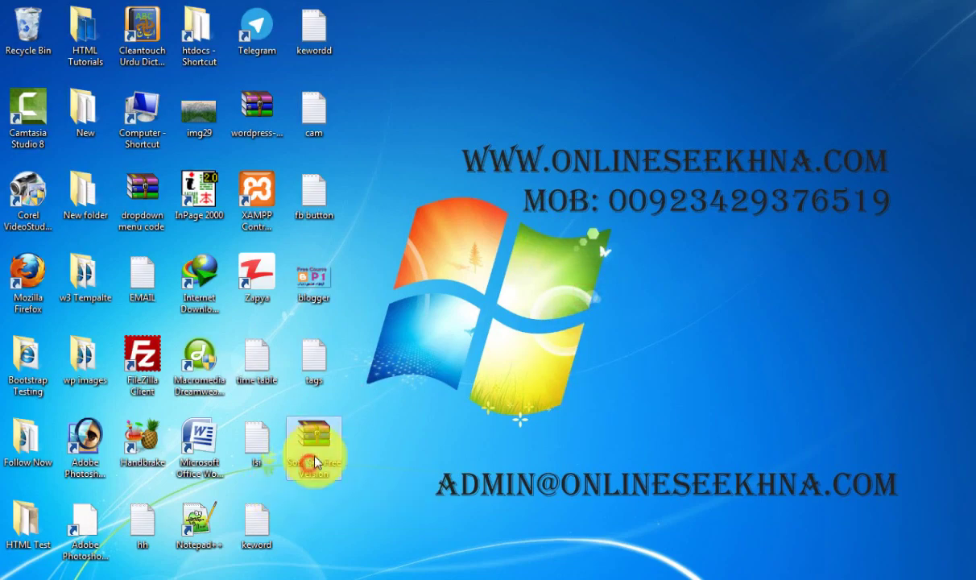
left_click(373, 484)
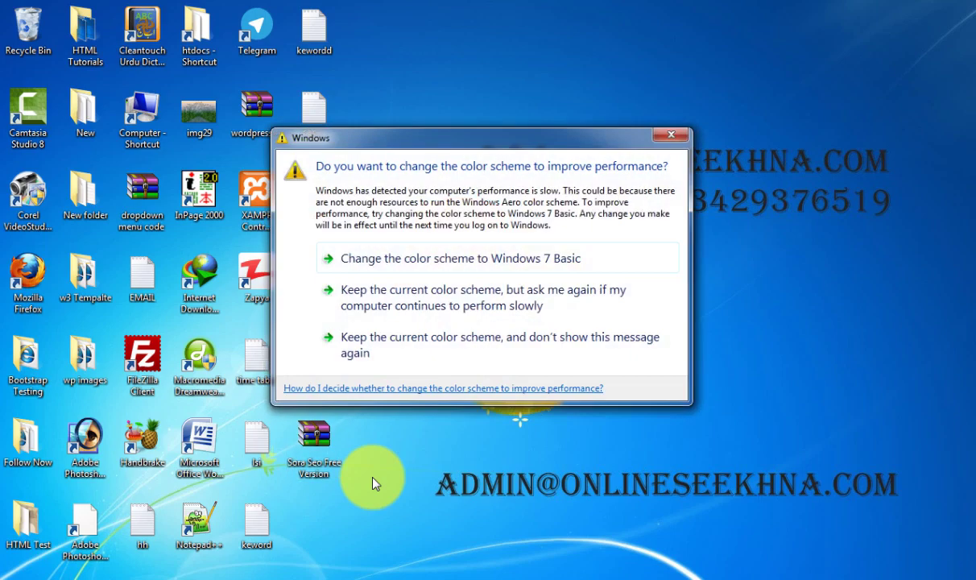
Dismiss the Windows color scheme prompt without choosing an option and refresh the desktop
left_click(662, 139)
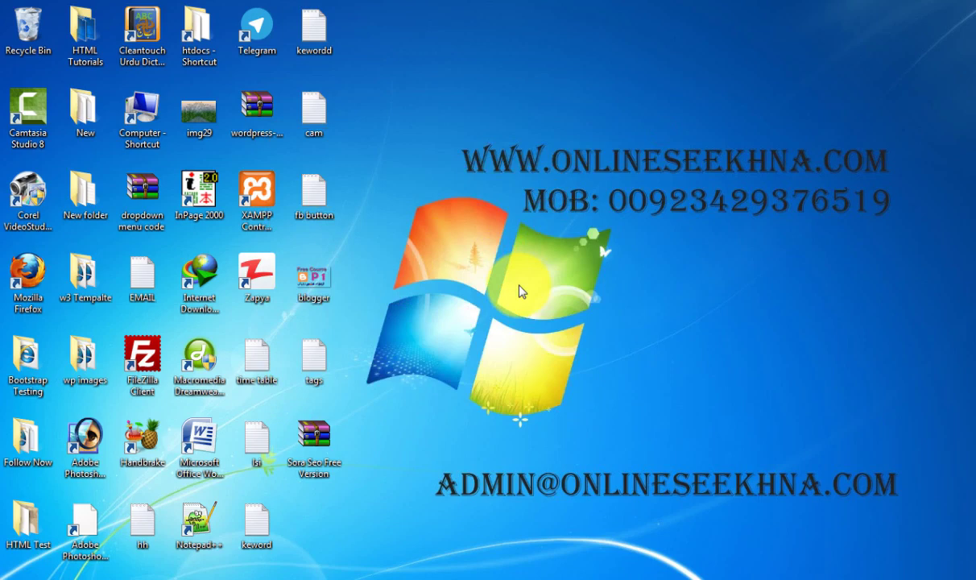
right_click(519, 291)
left_click(519, 327)
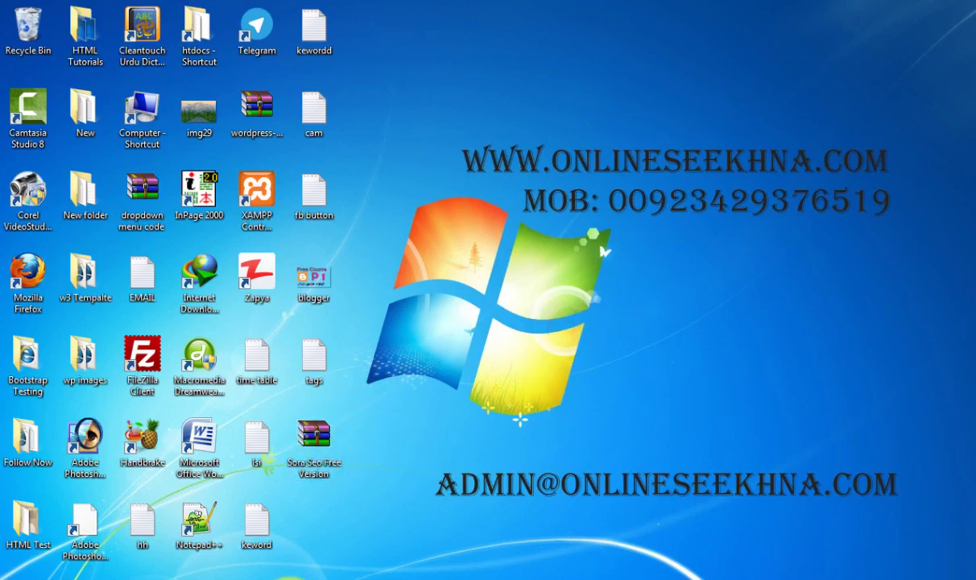
left_click(310, 574)
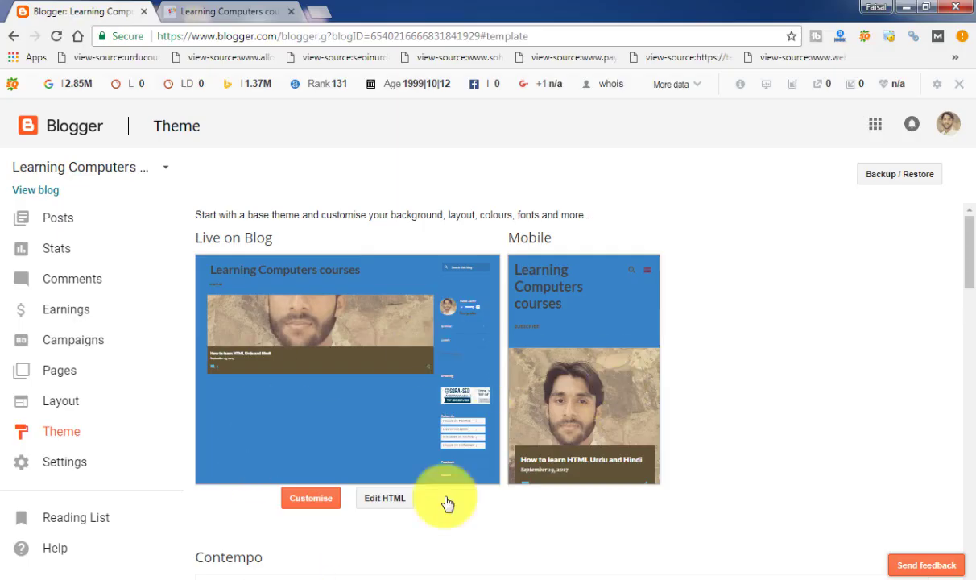
left_click(909, 7)
right_click(537, 144)
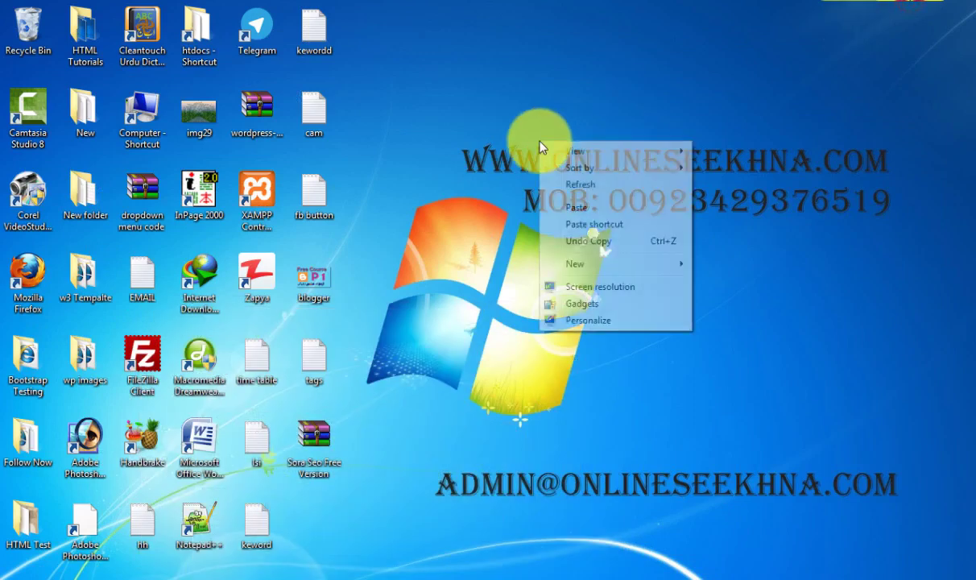
left_click(617, 189)
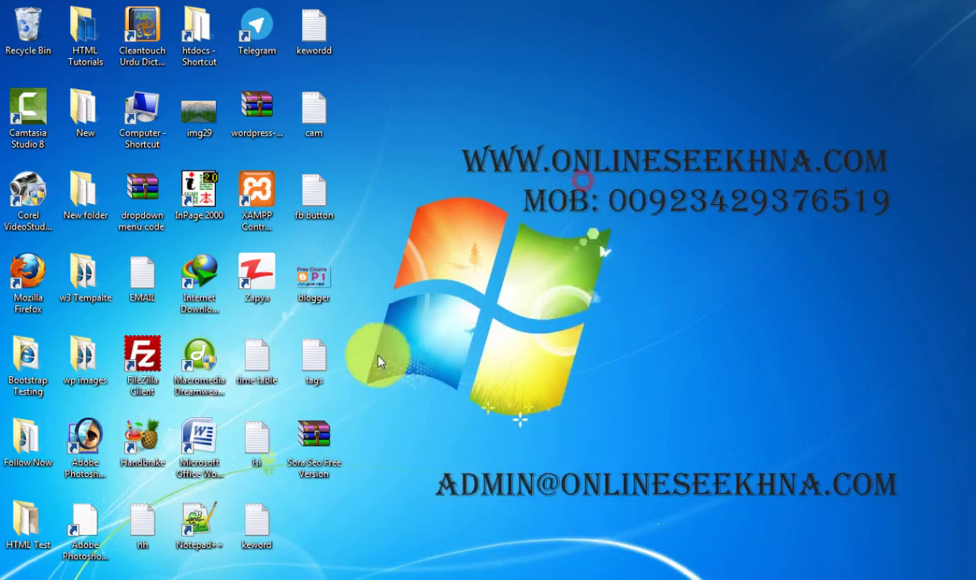
Extract the Sora Seo Free Version archive into its own desktop folder with the default options and open that folder
right_click(326, 443)
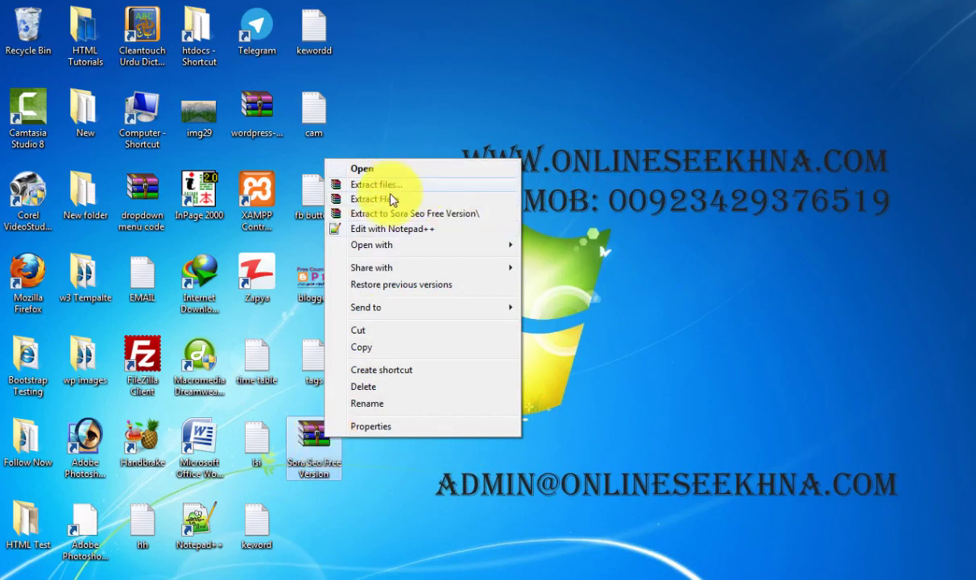
left_click(385, 187)
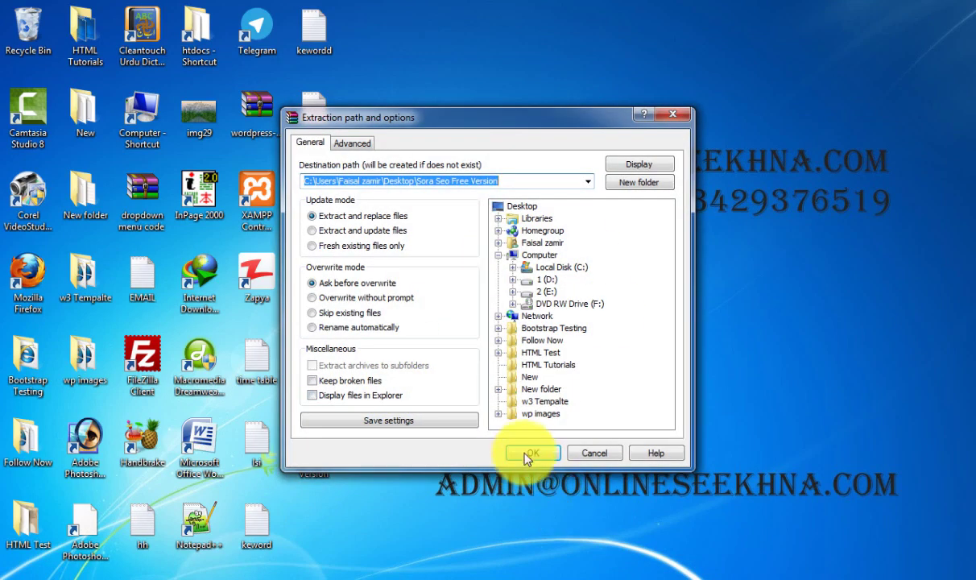
left_click(528, 453)
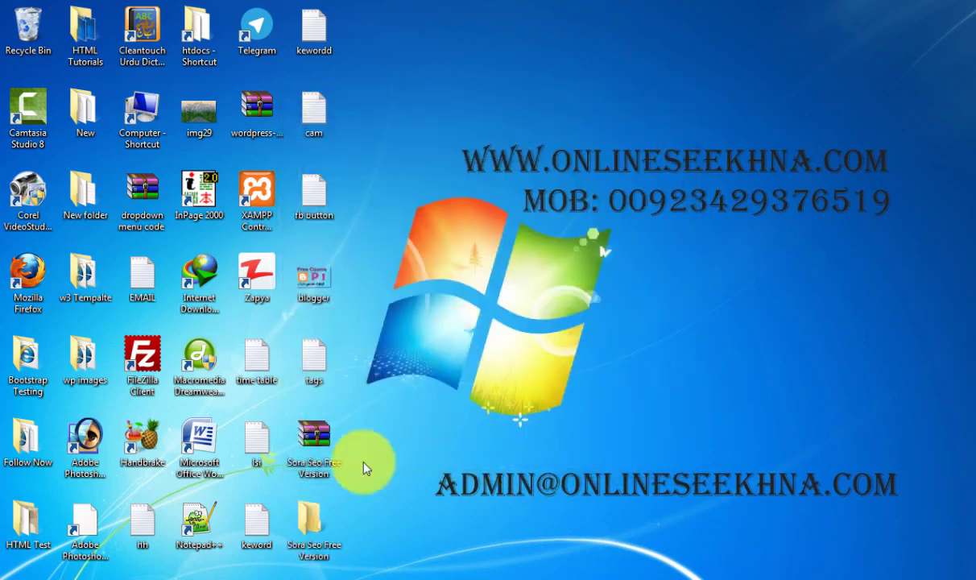
double_click(316, 518)
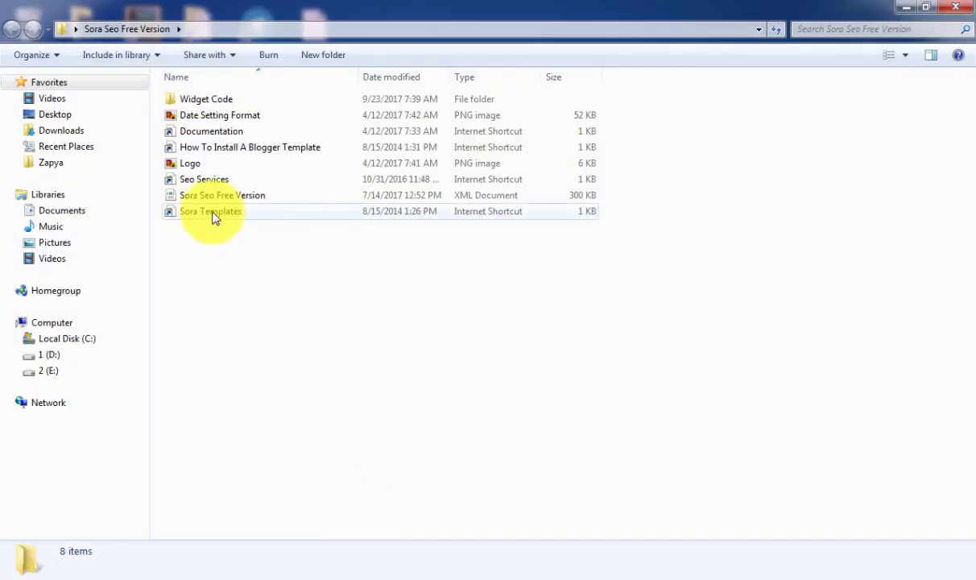
Look over the extracted template files, pick out the Sora Seo Free Version XML document, and close the folder
left_click_drag(226, 288, 214, 127)
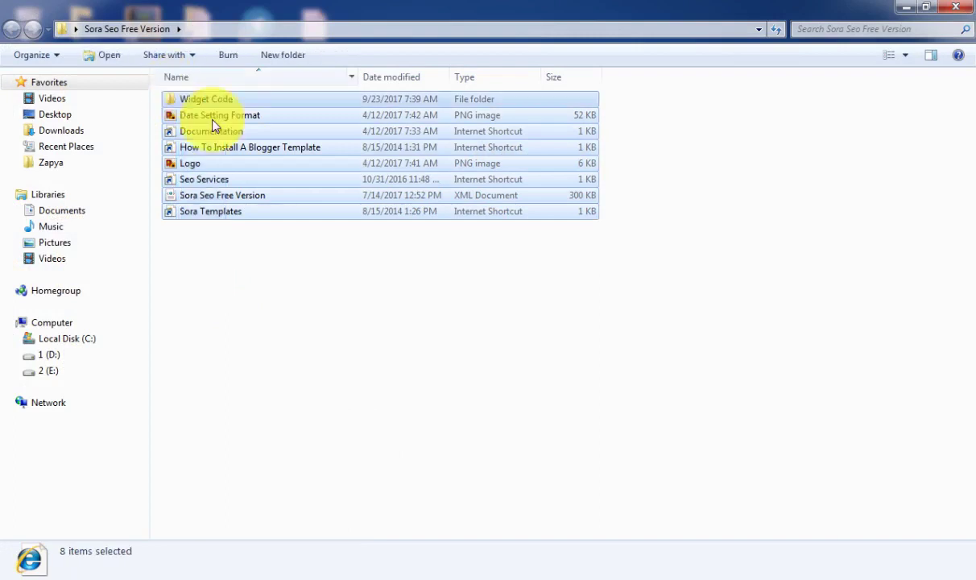
left_click(224, 298)
right_click(218, 287)
left_click(268, 365)
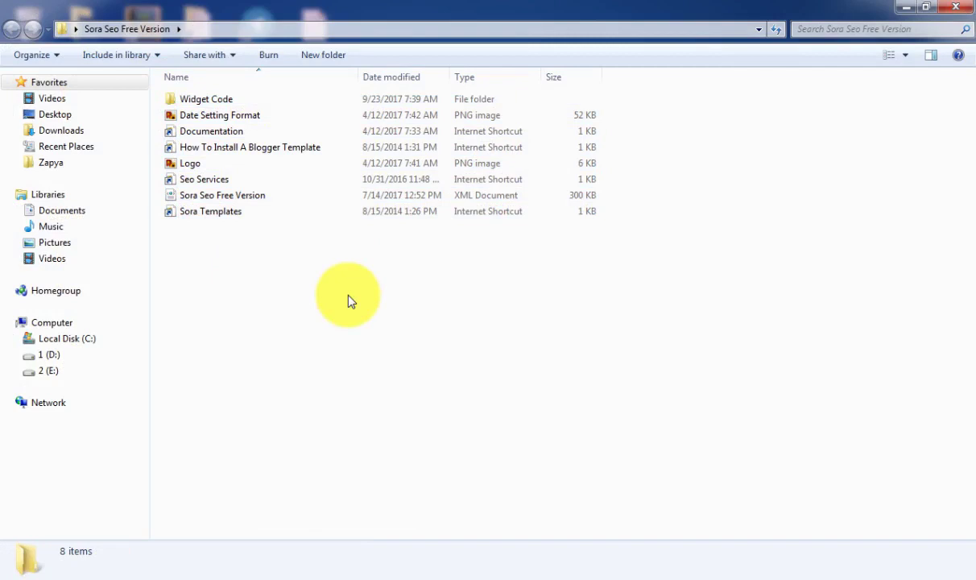
left_click(242, 199)
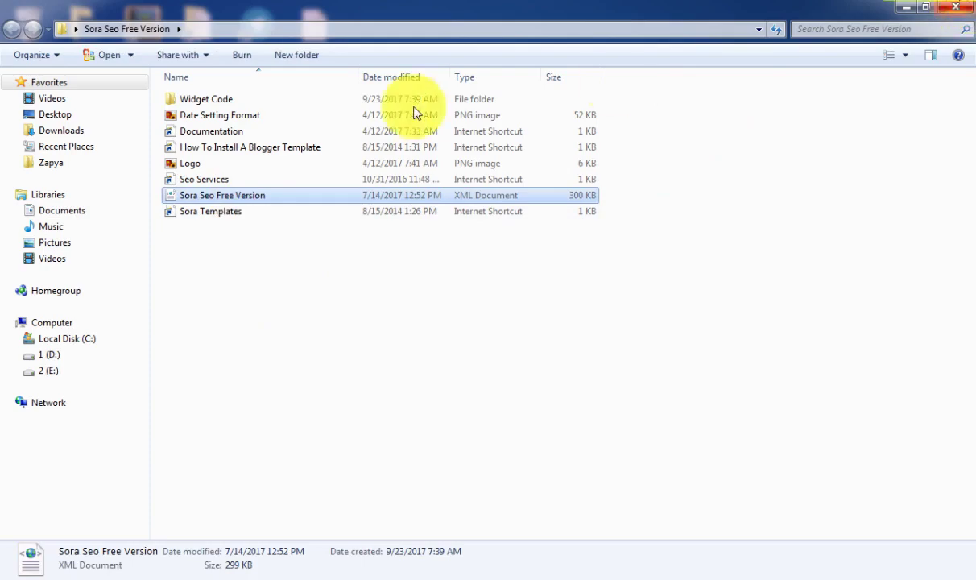
left_click(956, 7)
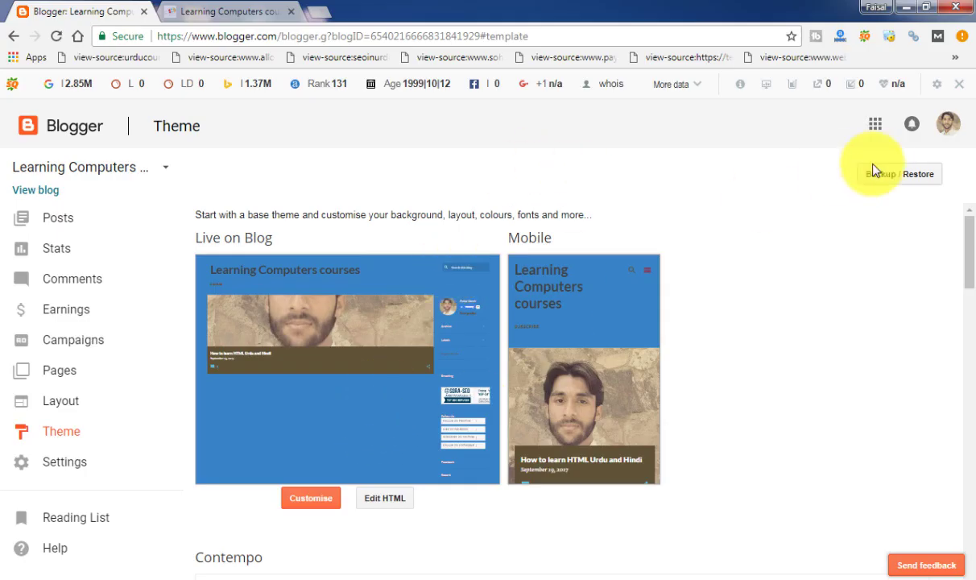
In Blogger's theme Backup / Restore options, download a backup of the current theme
left_click(894, 177)
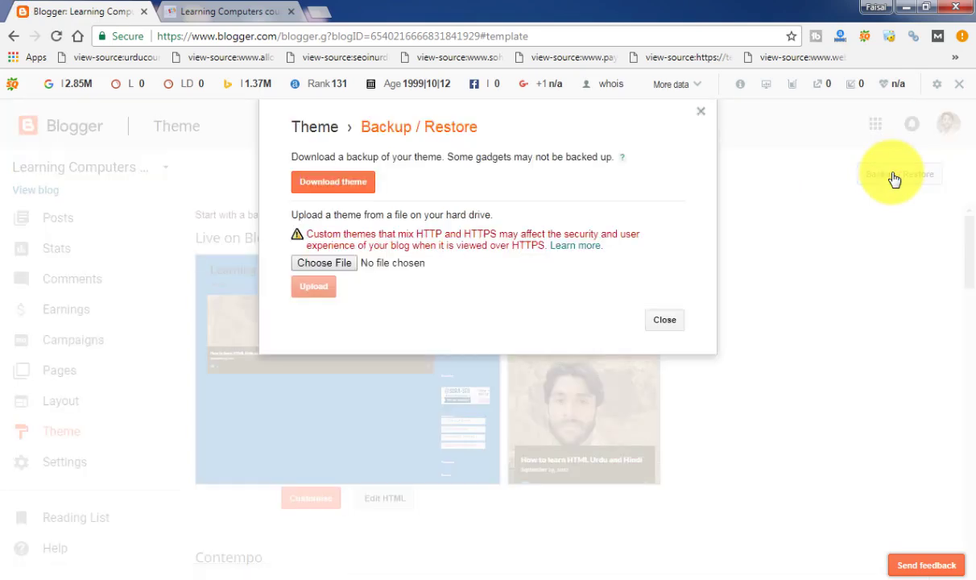
left_click(346, 185)
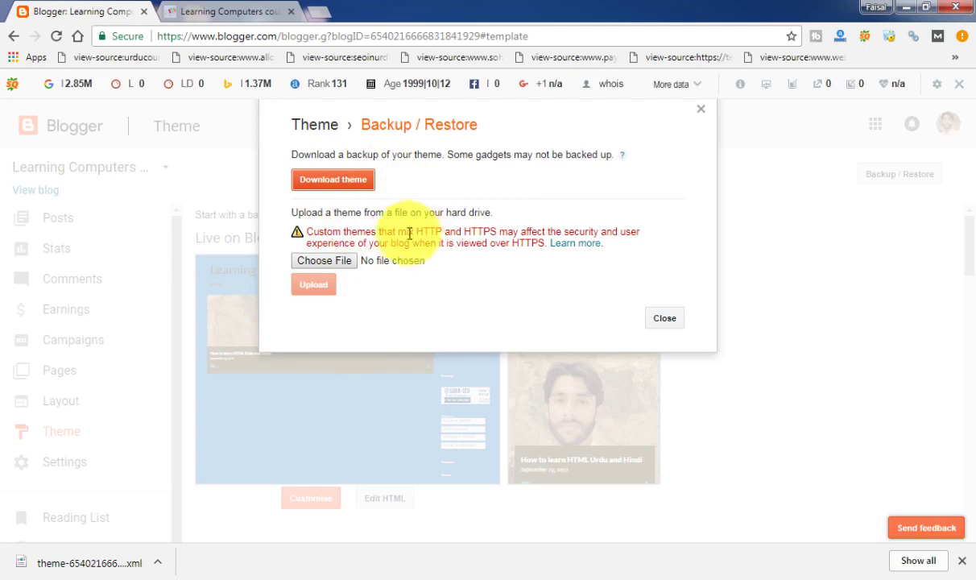
Start choosing a theme file for upload and browse to the Sora Seo Free Version folder on the Desktop
left_click(340, 260)
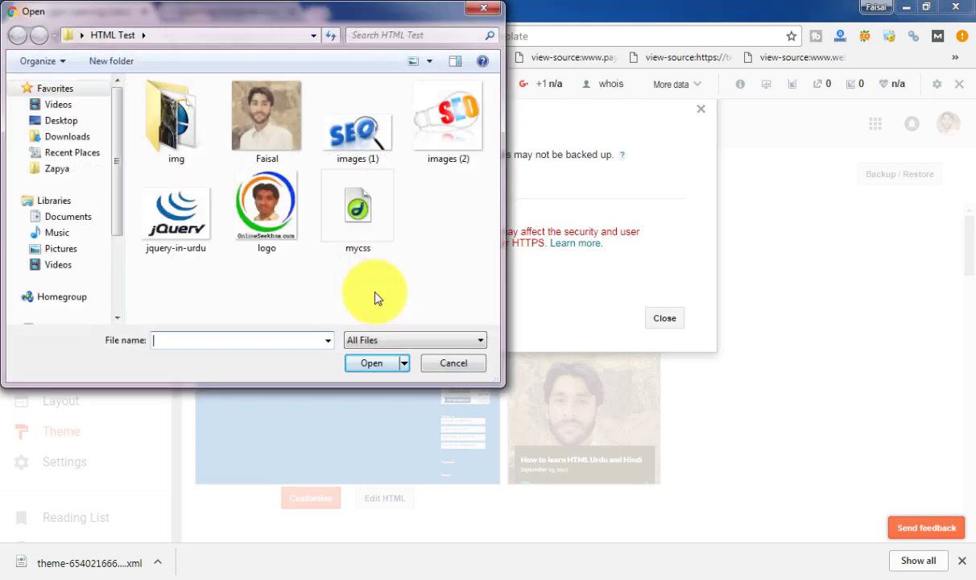
left_click(58, 104)
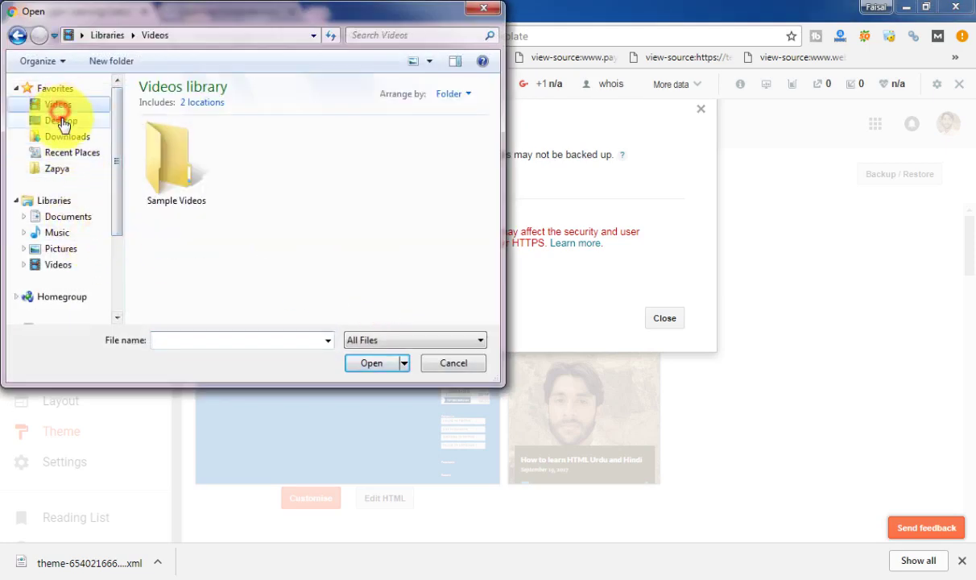
left_click(62, 120)
left_click(185, 178)
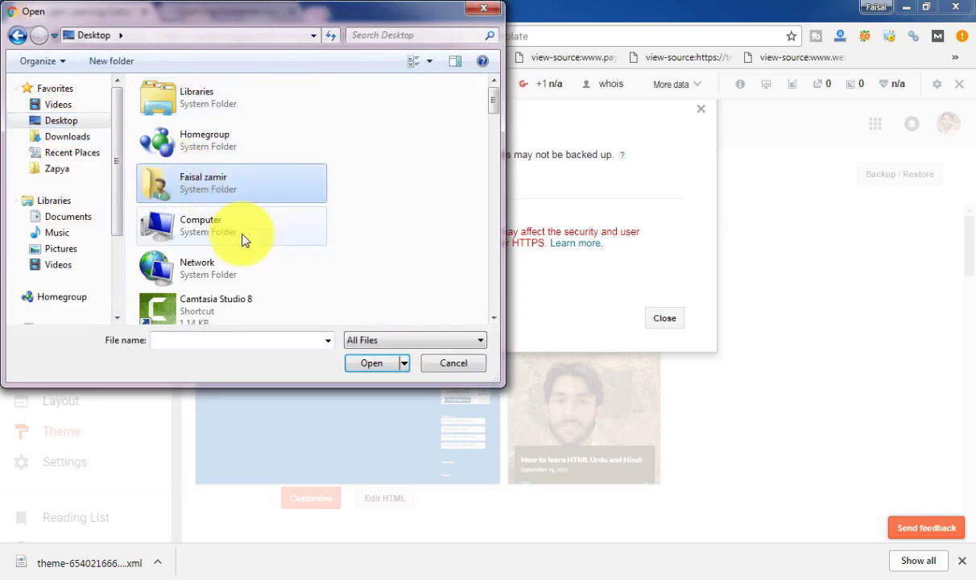
key("s")
key("s")
key("t")
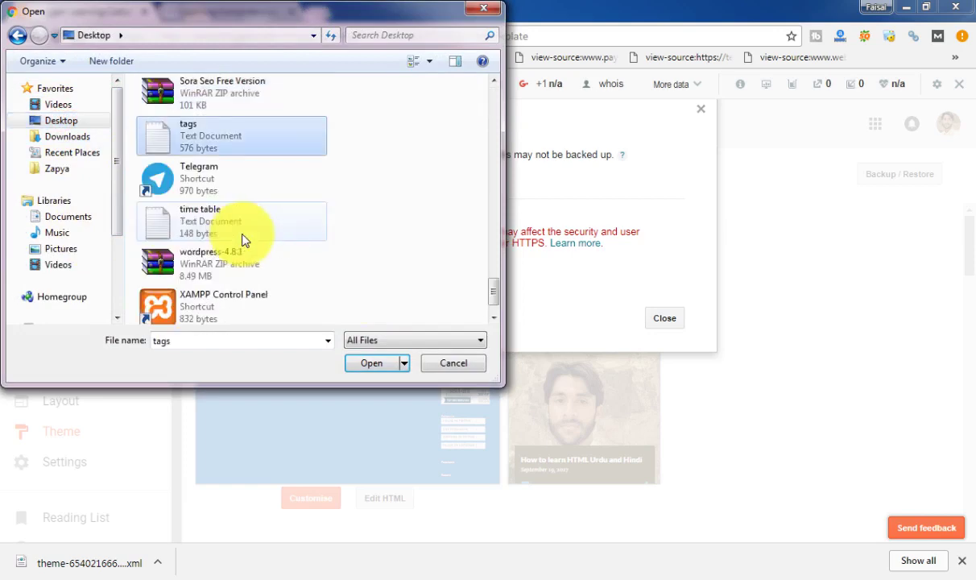
key("Up")
key("s")
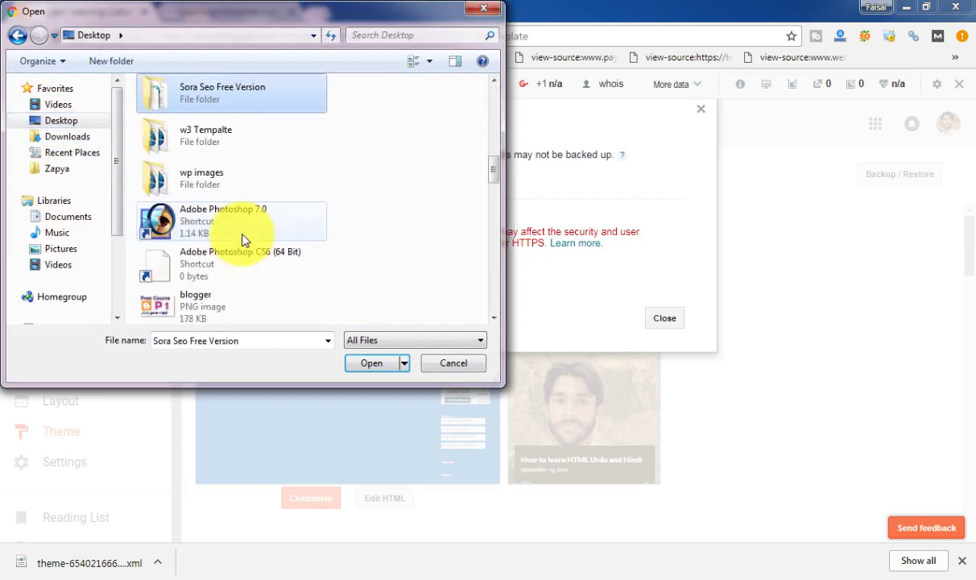
key("Return")
Choose the Sora Seo Free Version XML document as the theme file and upload it to the blog
left_click(194, 207)
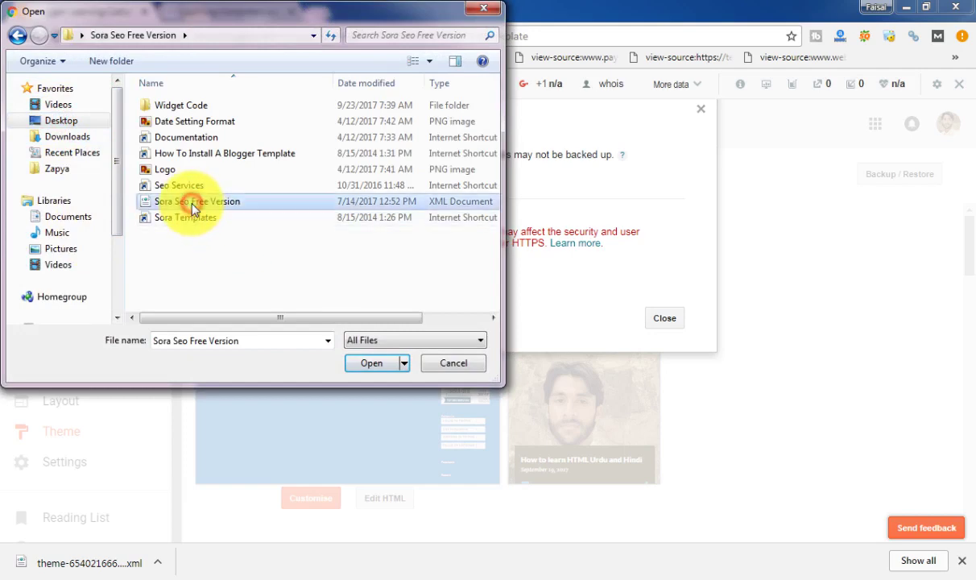
left_click(364, 364)
left_click(322, 285)
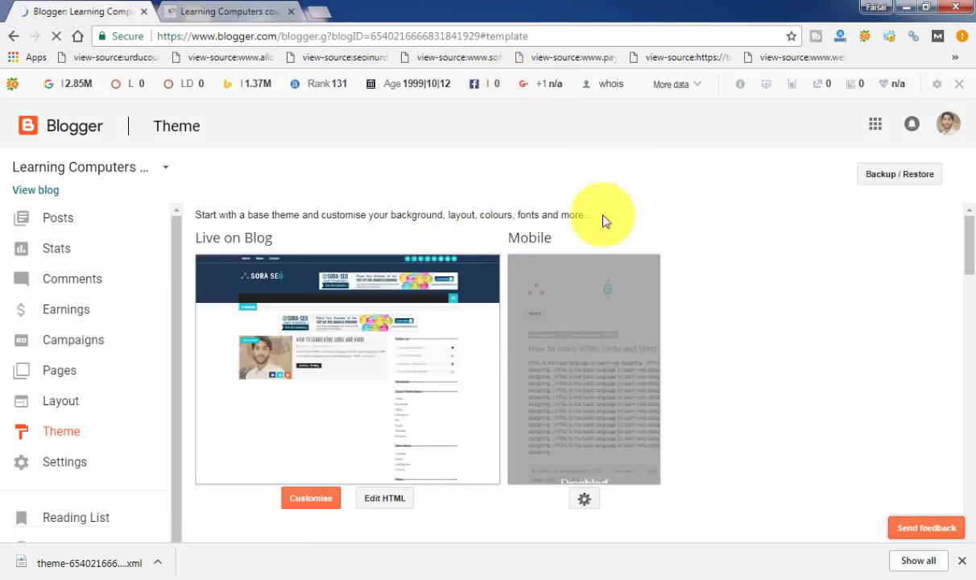
Reload the live blog and examine the new theme's home page, including its header, menus and post list
left_click(239, 11)
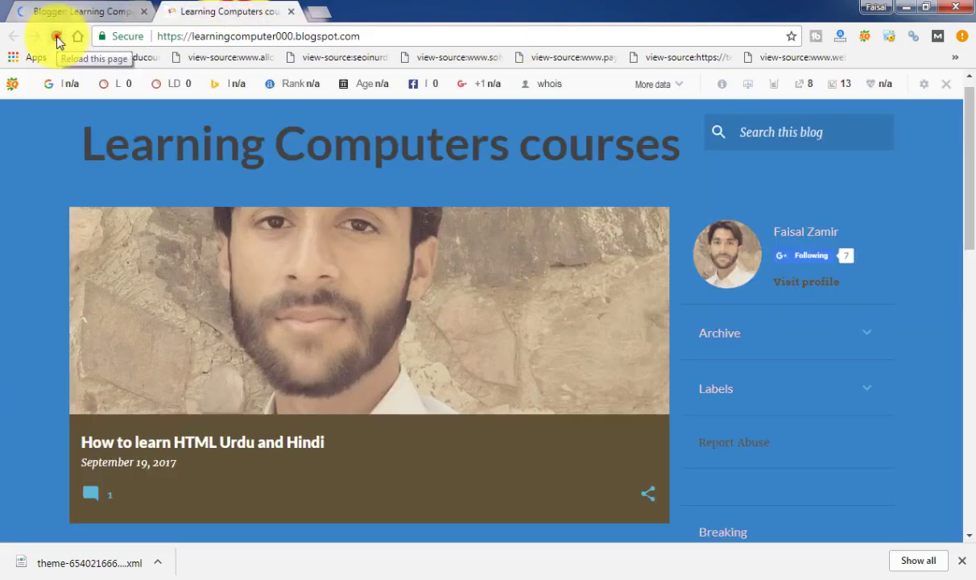
left_click(57, 37)
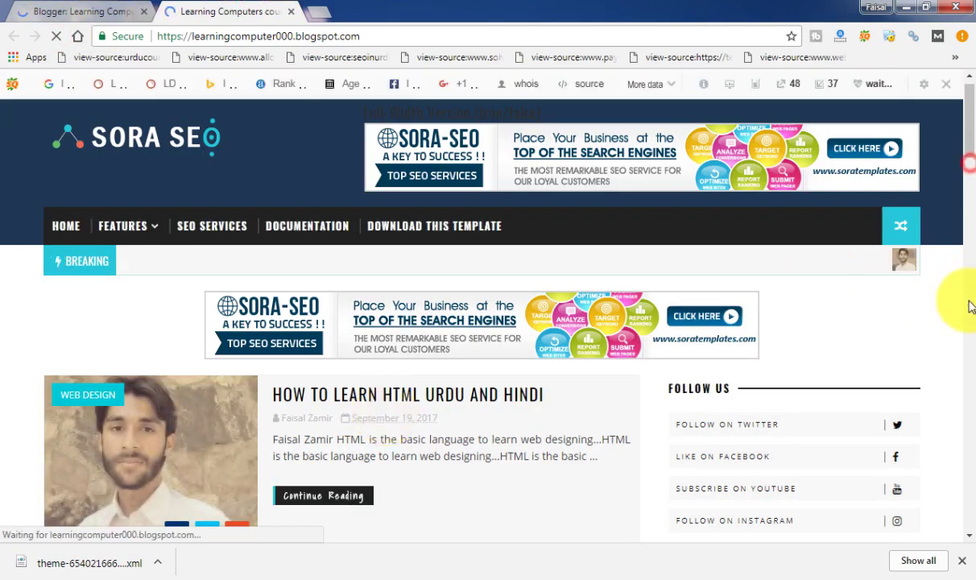
left_click_drag(971, 306, 973, 93)
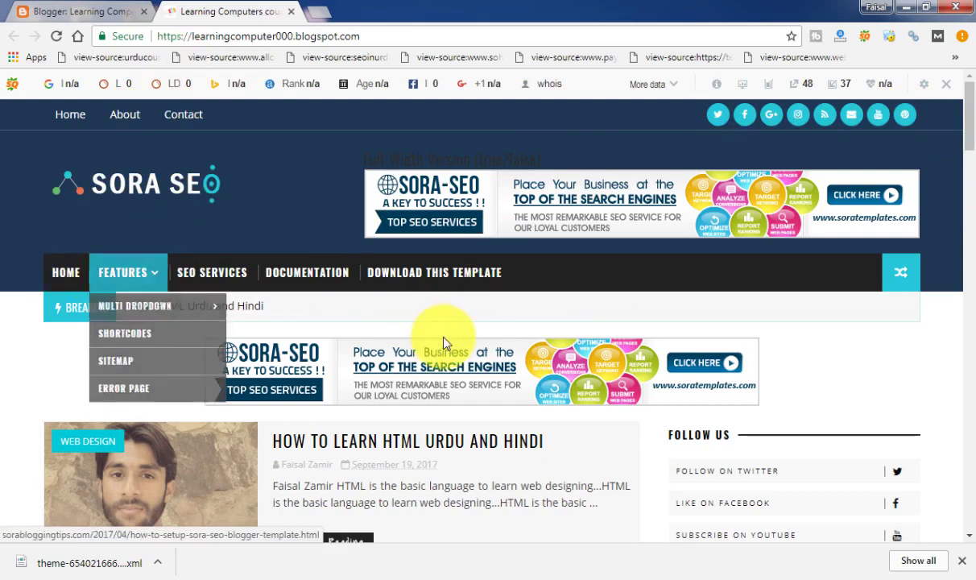
scroll(970, 131, "down", 2)
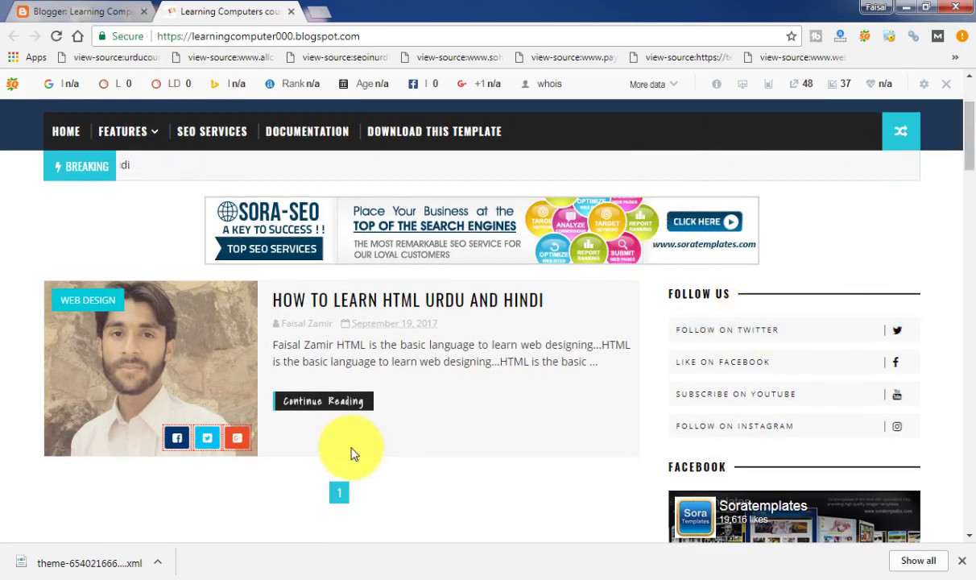
Open the full "How to learn HTML Urdu and Hindi" post and examine its author box, related posts, sidebar widgets and footer
left_click(332, 399)
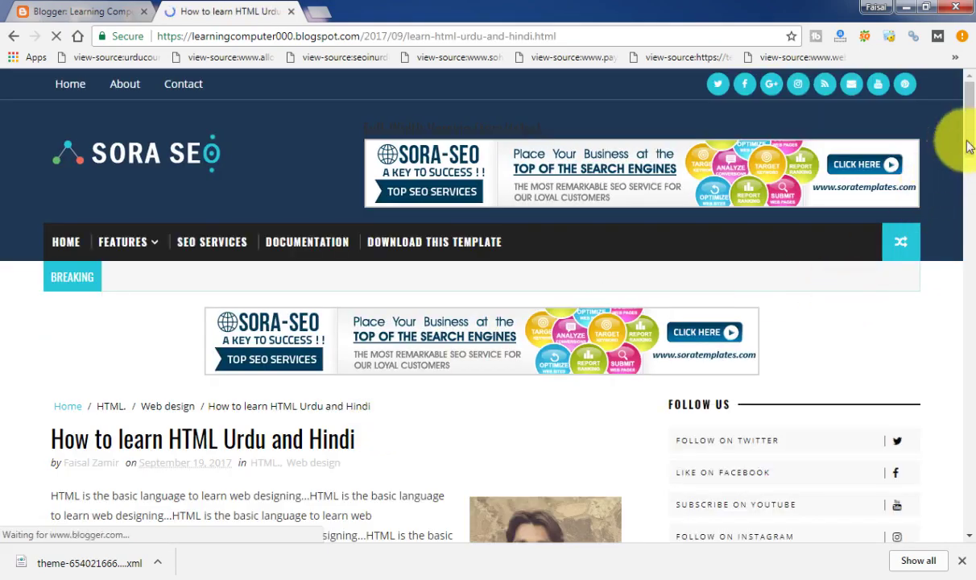
left_click_drag(970, 152, 965, 240)
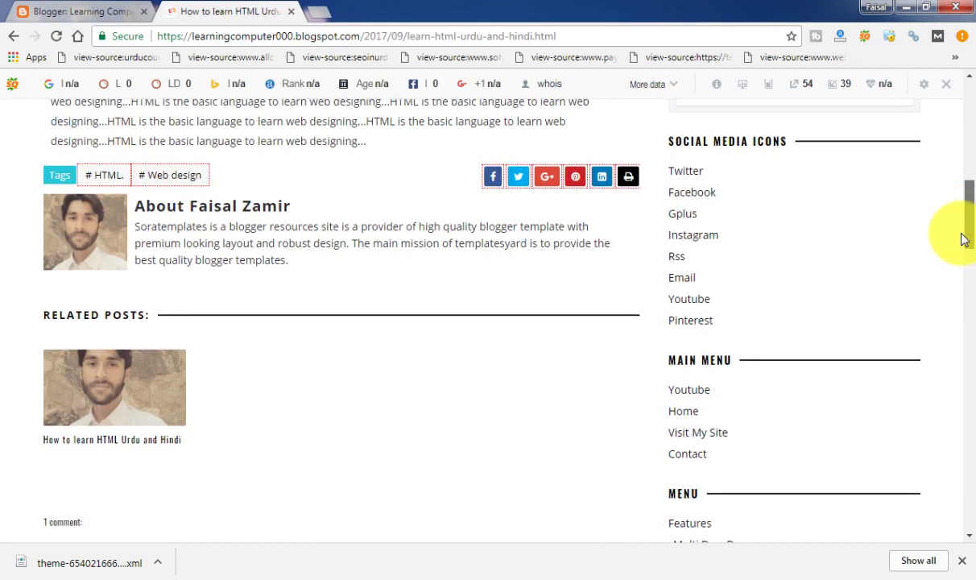
left_click(278, 251)
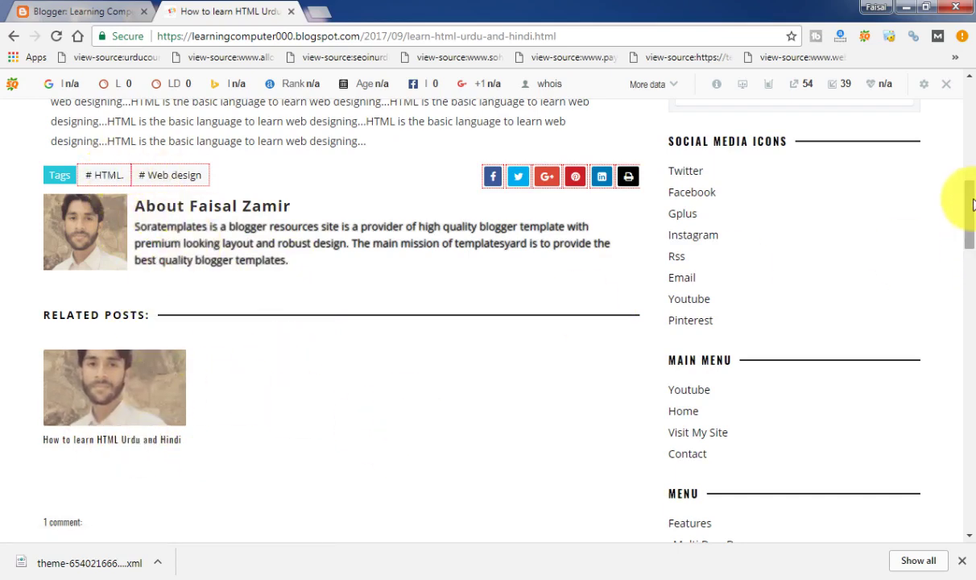
left_click(972, 230)
left_click_drag(973, 230, 956, 358)
left_click(408, 292)
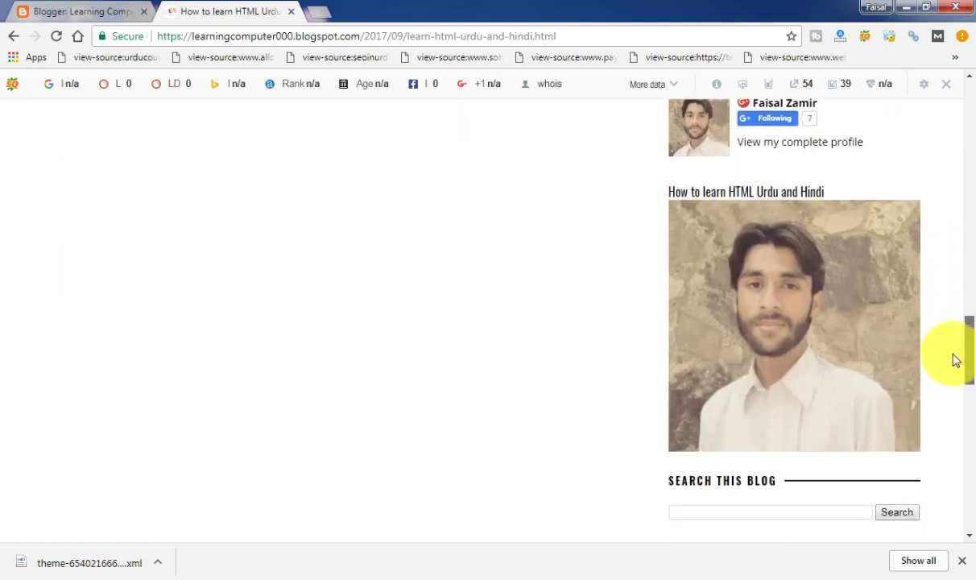
left_click_drag(955, 357, 952, 381)
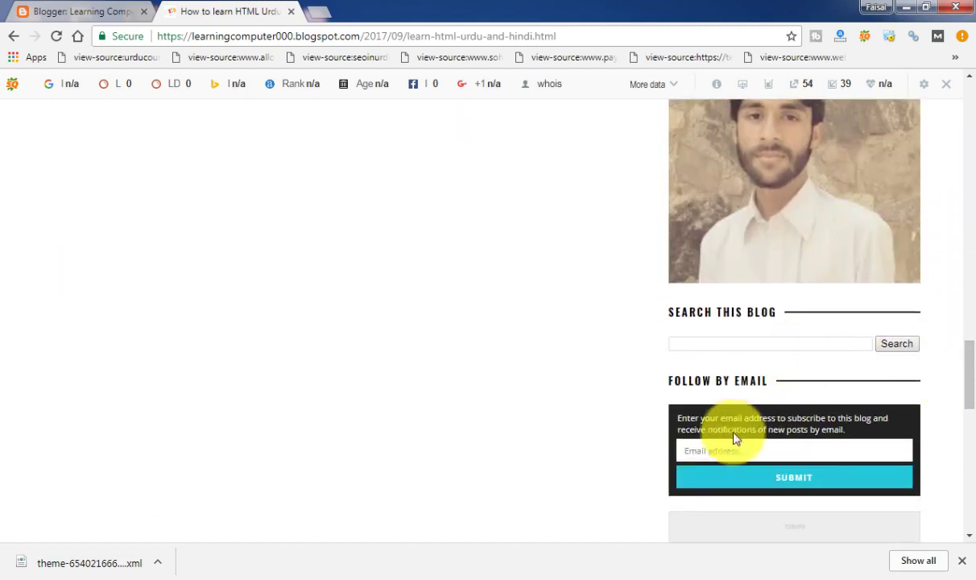
left_click_drag(971, 401, 947, 518)
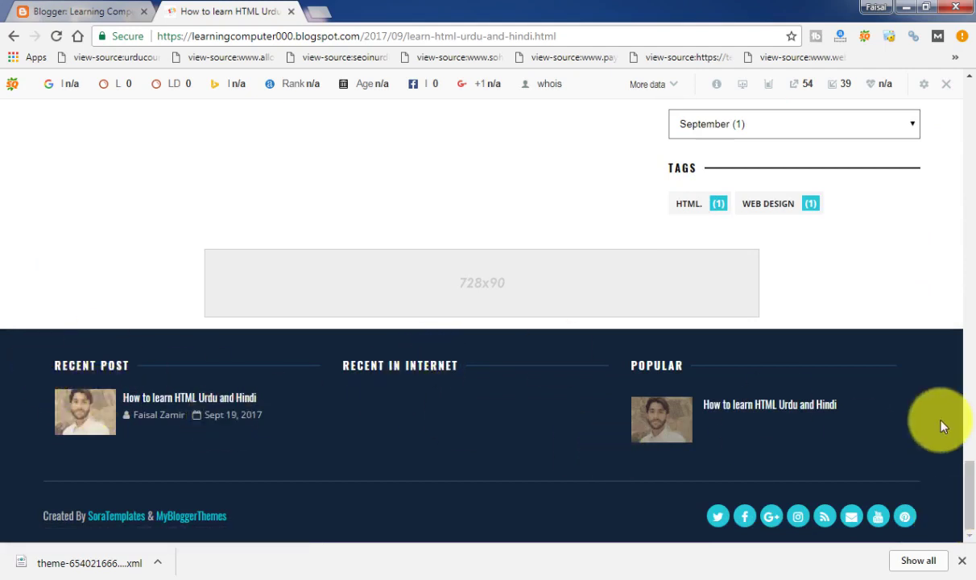
Return to the Blogger dashboard from the live post and open the blog's Layout page
left_click_drag(973, 215, 969, 98)
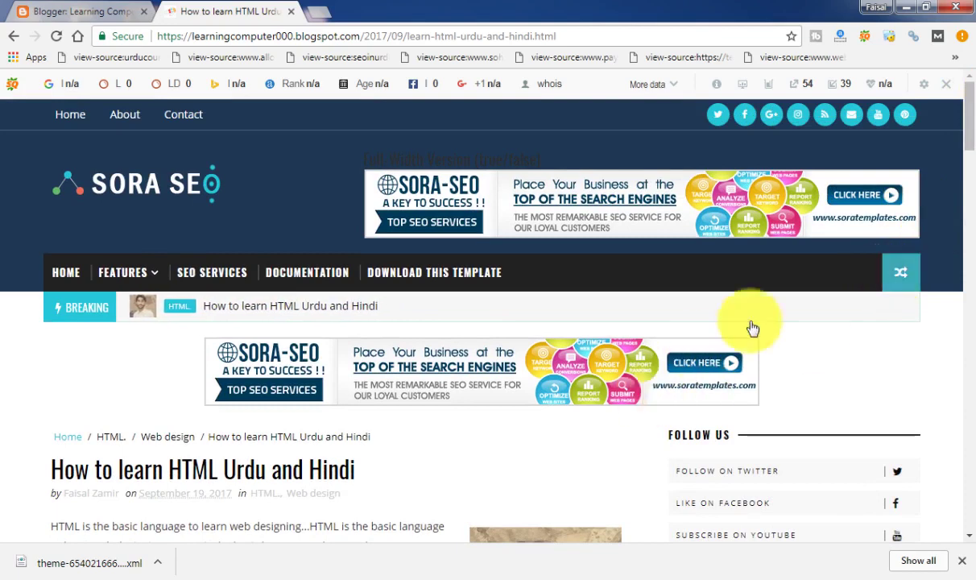
left_click(77, 12)
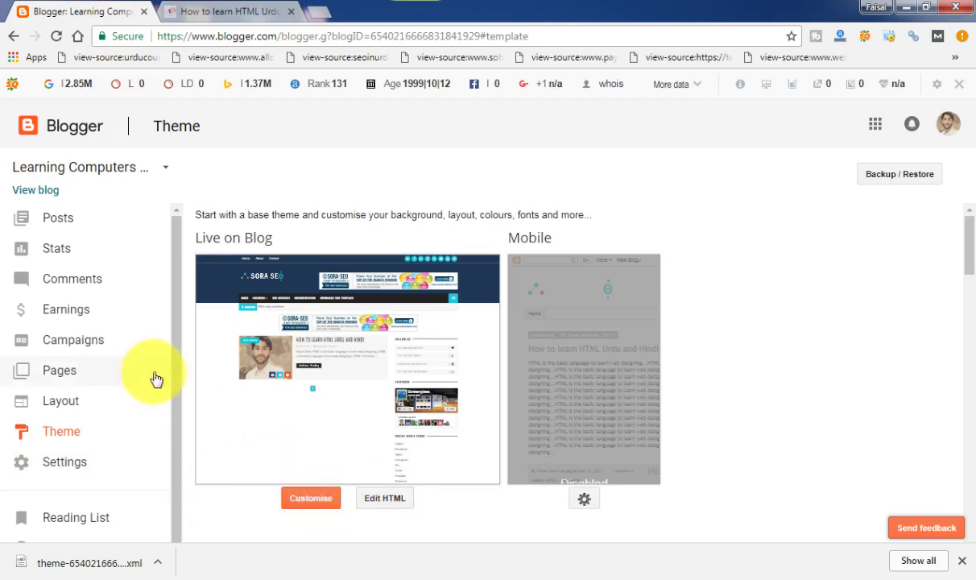
left_click(58, 403)
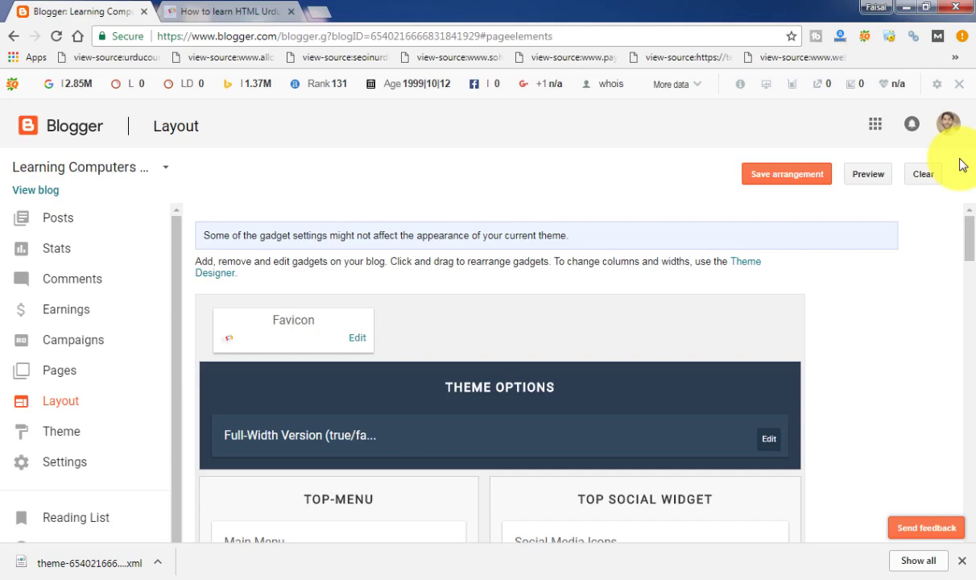
Open the Full-Width Version gadget under Theme Options to view its settings, and close it without changes
left_click_drag(968, 220, 948, 248)
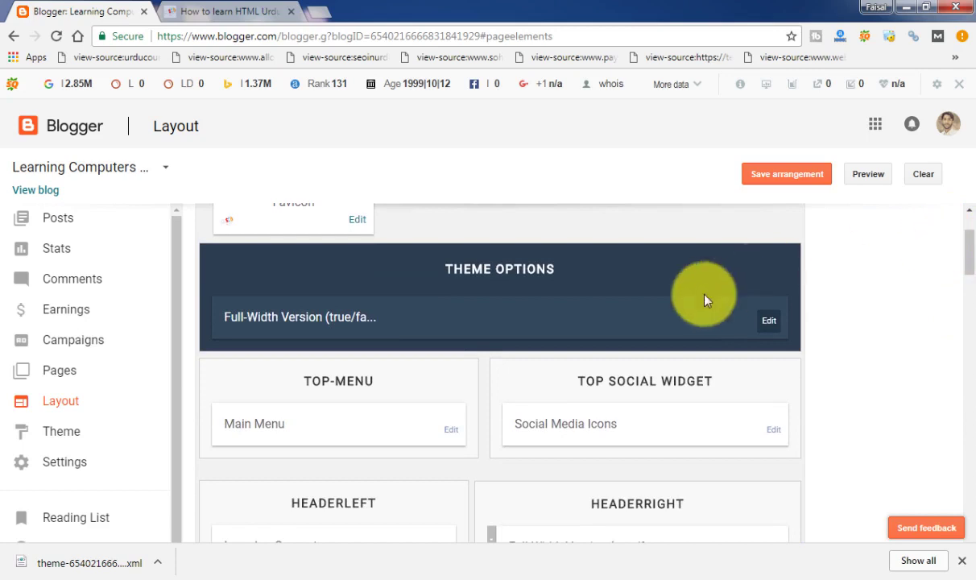
left_click(769, 322)
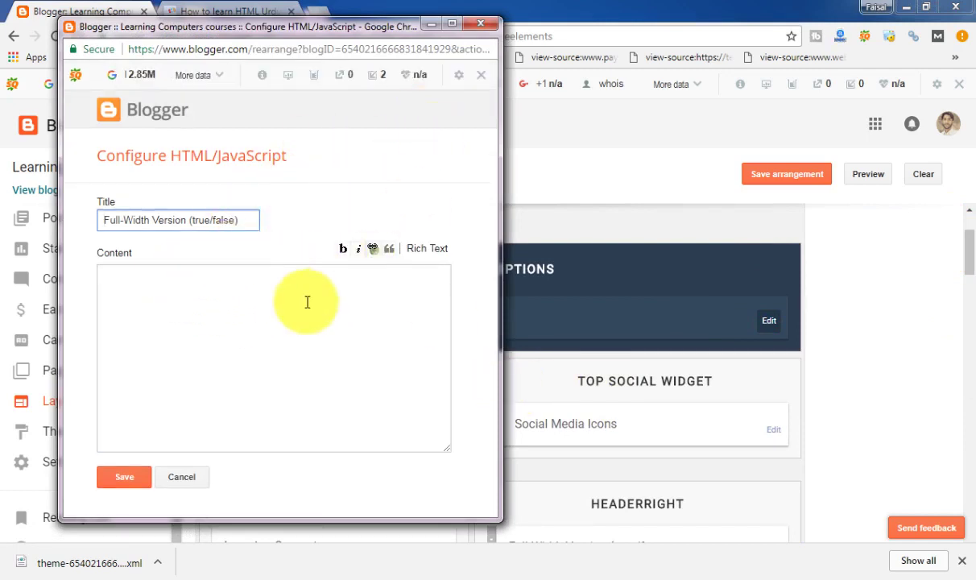
left_click(486, 30)
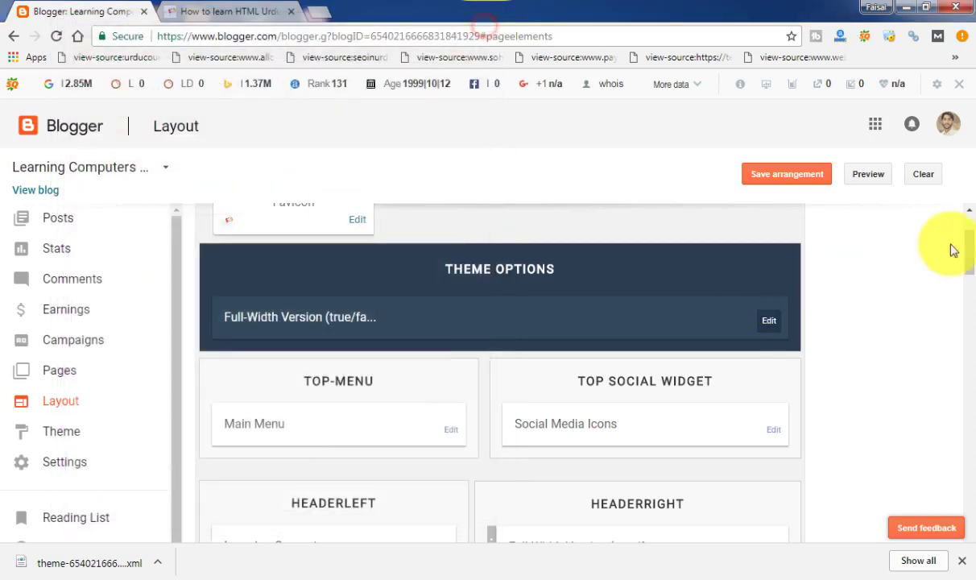
Check the top menu on the live blog and open the Top-Menu section's Main Menu link list for editing
scroll(959, 246, "down", 1)
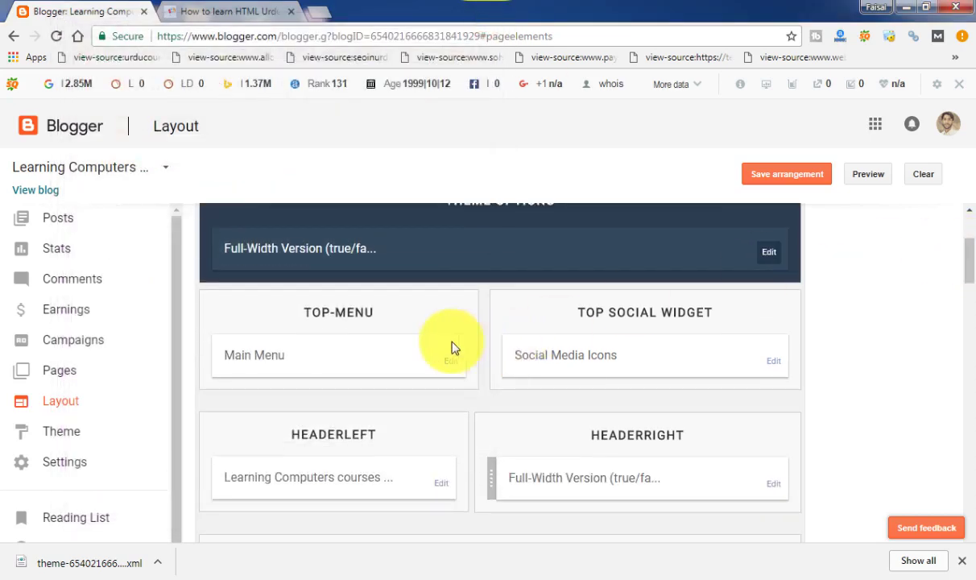
left_click(203, 11)
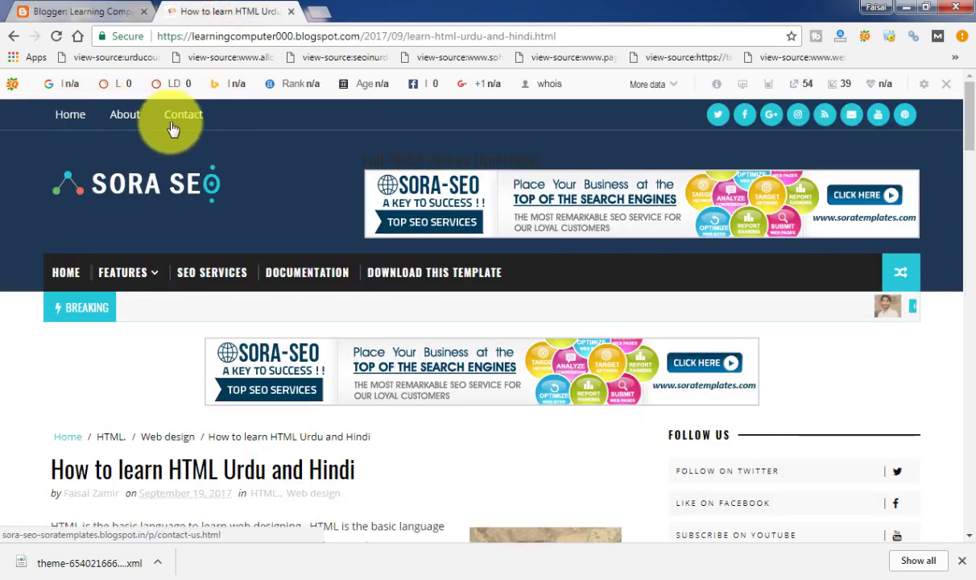
left_click(81, 12)
left_click(447, 361)
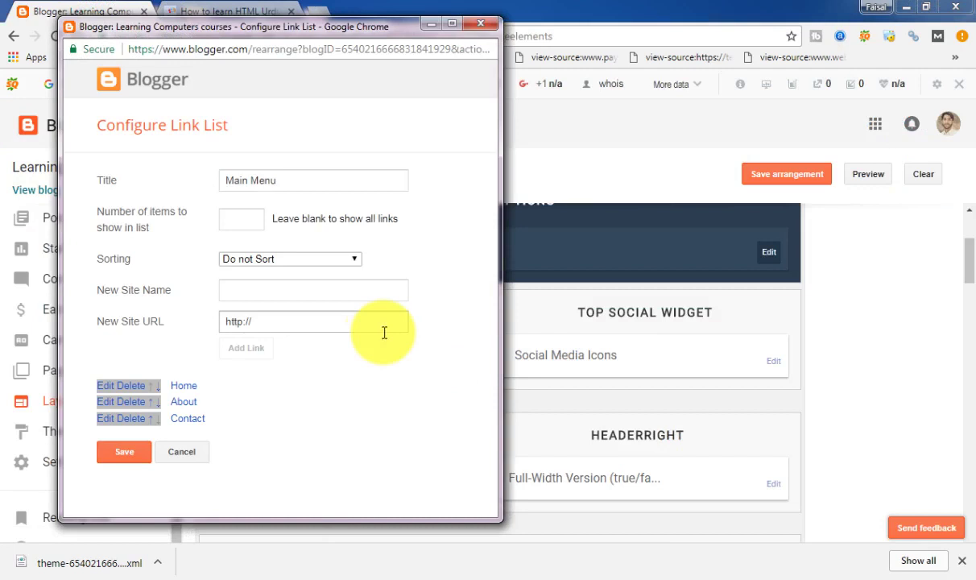
Examine the Main Menu link list's title field and its available sorting options
triple_click(283, 179)
left_click(309, 203)
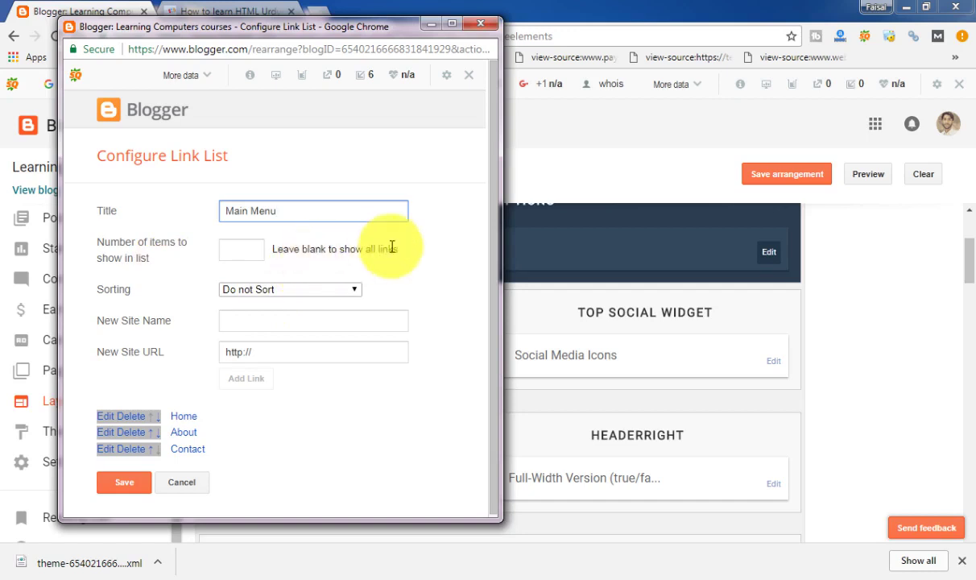
left_click(319, 291)
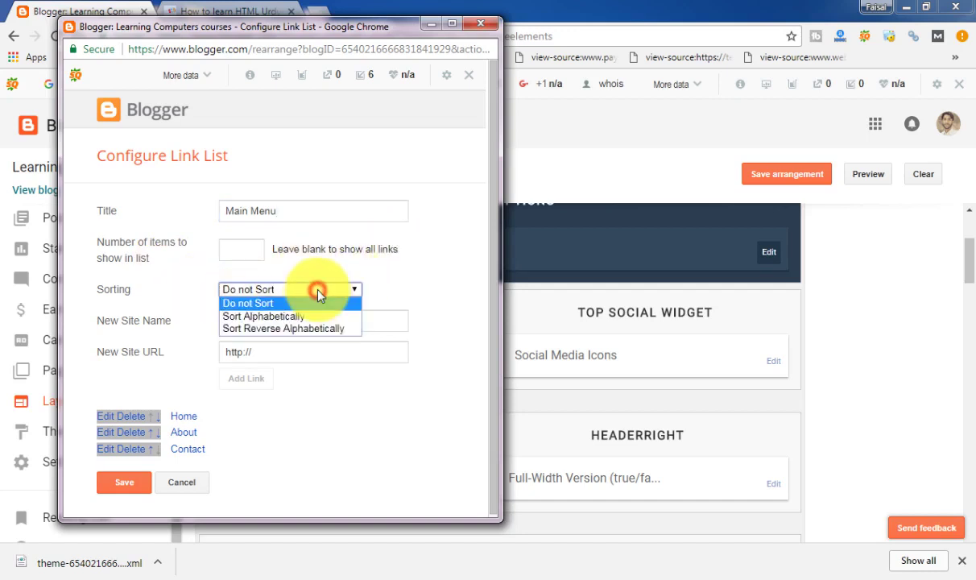
left_click(411, 295)
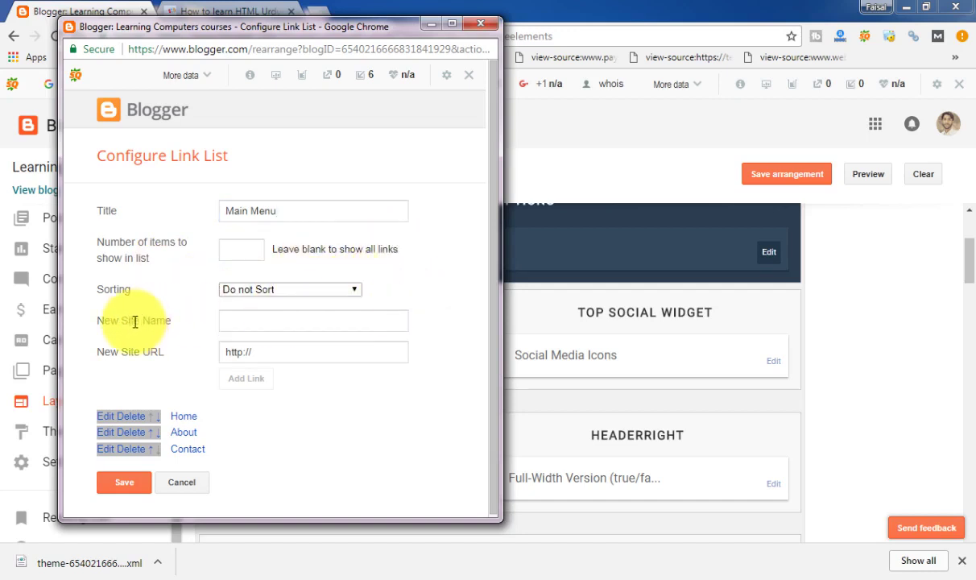
Add a link named Sitemap with the URL # to the Main Menu link list
left_click(234, 320)
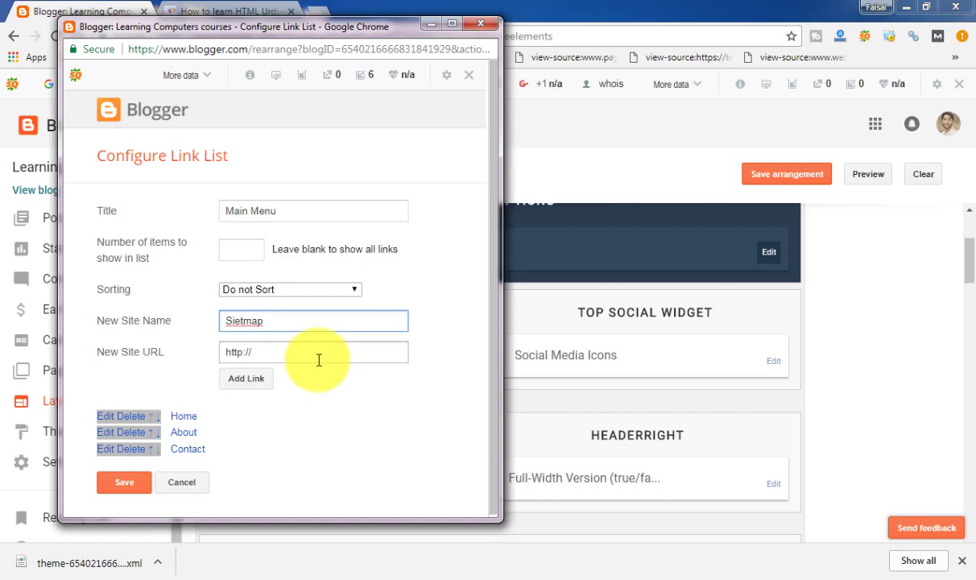
left_click(284, 322)
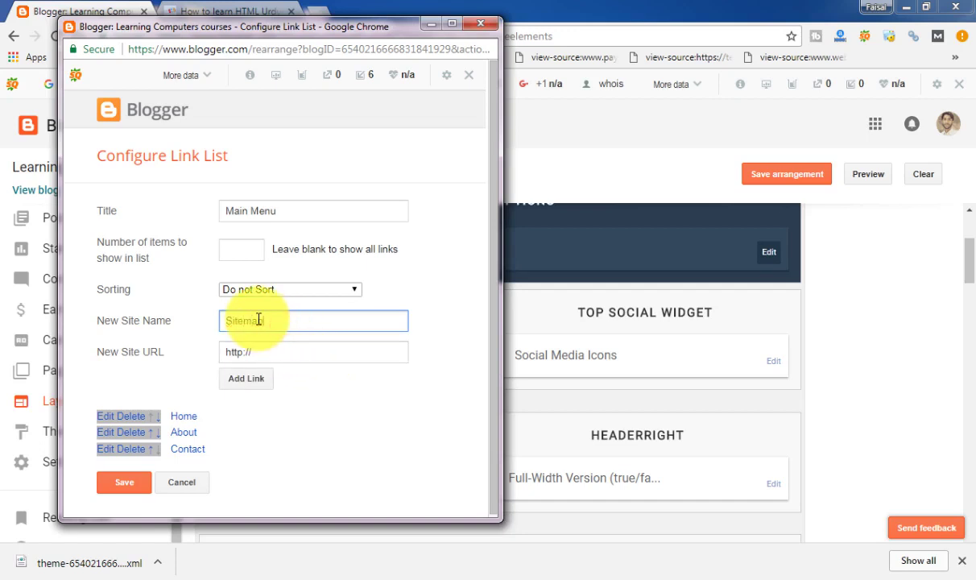
left_click(258, 352)
left_click_drag(258, 352, 197, 349)
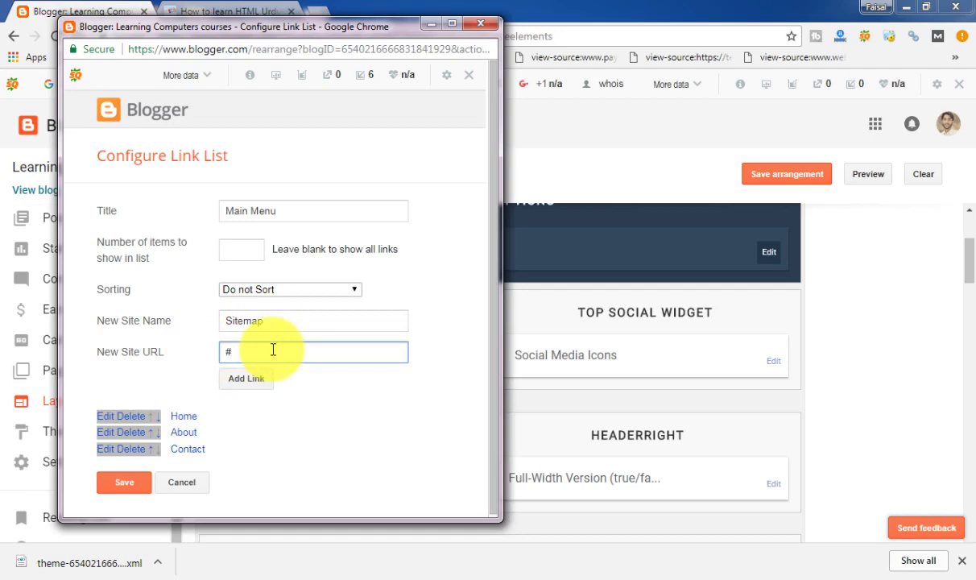
type("#")
left_click(247, 380)
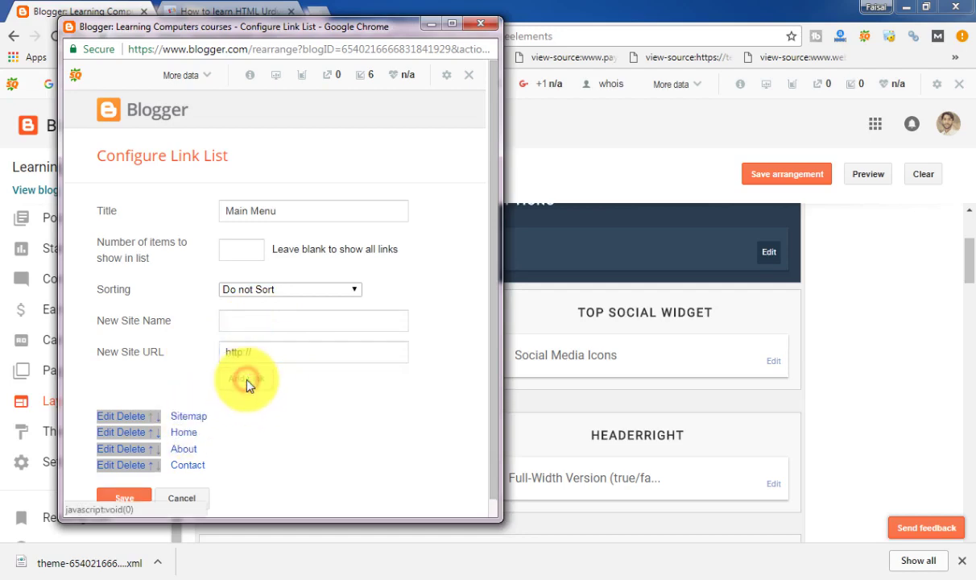
Save the Main Menu link list and reload the live post to check the top menu
left_click_drag(494, 417, 495, 456)
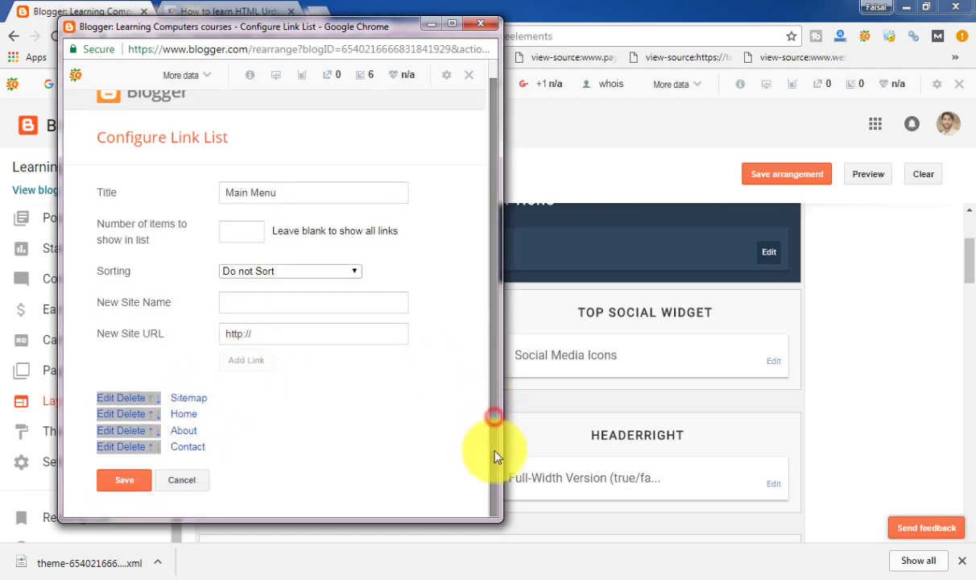
left_click(135, 477)
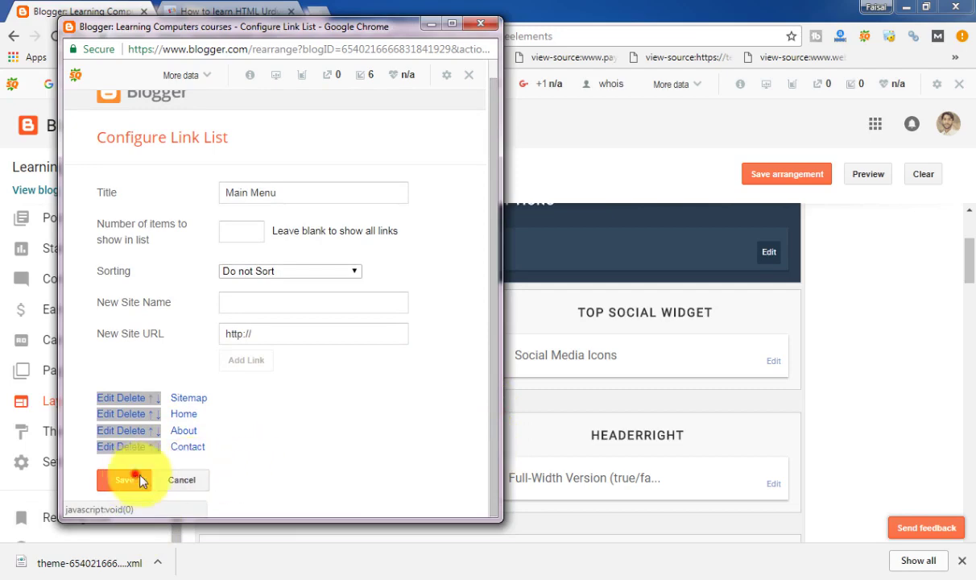
left_click(273, 8)
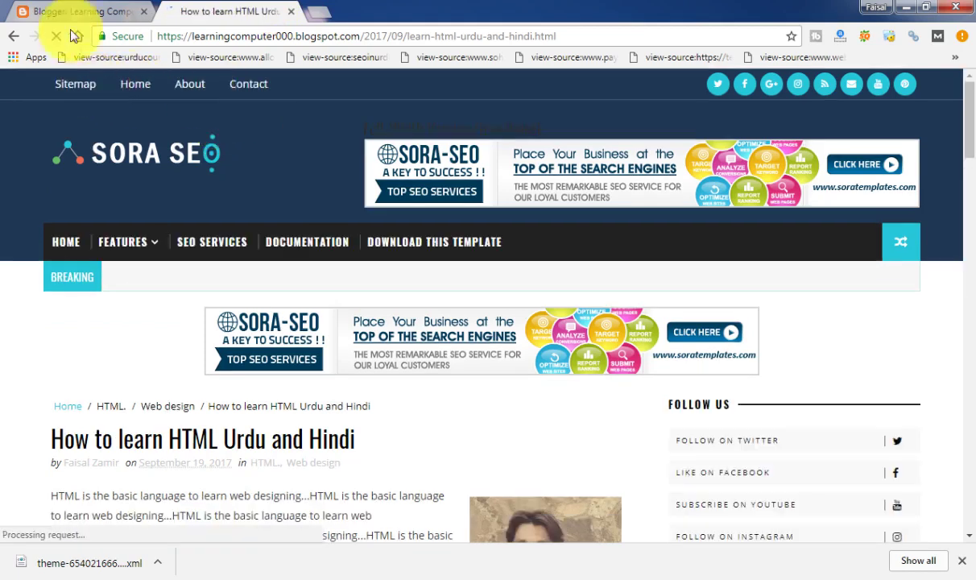
Open the Top Social Widget's Social Media Icons list in the layout and compare it with the live blog's header icons
left_click(77, 11)
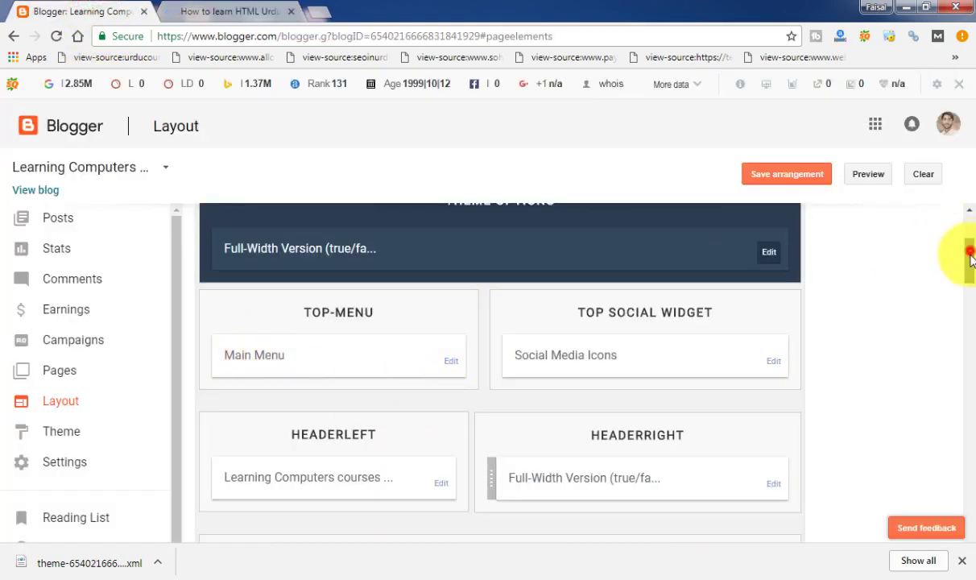
left_click_drag(971, 258, 970, 263)
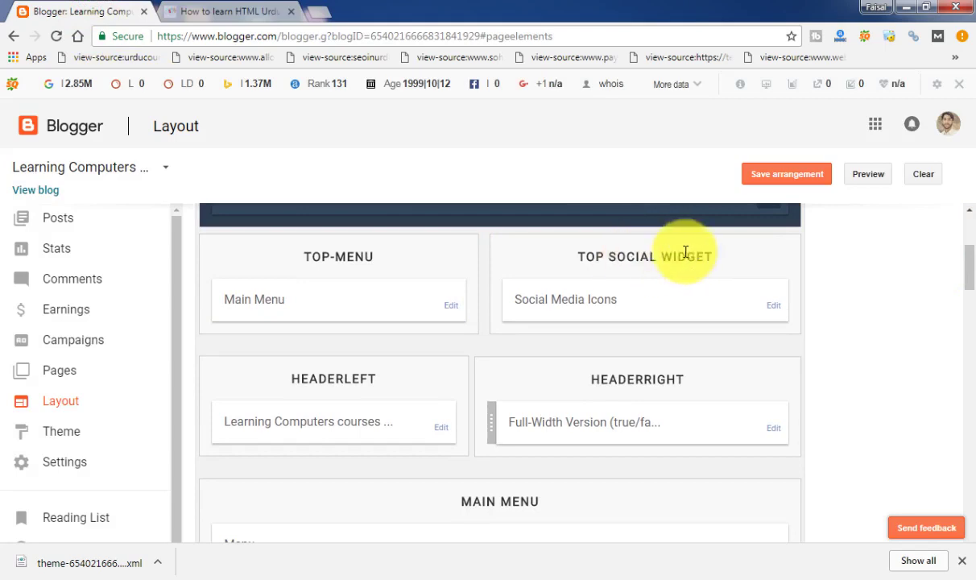
left_click(775, 306)
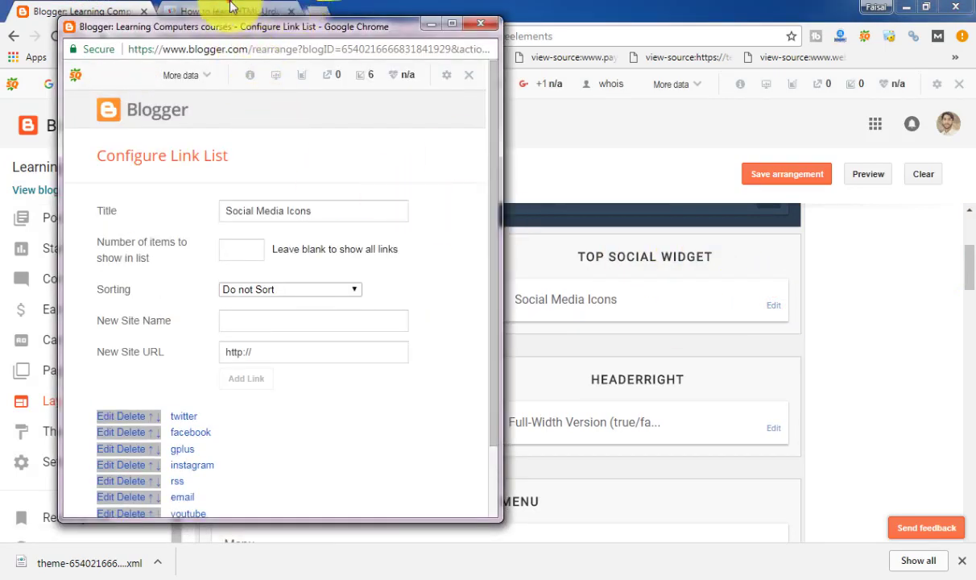
left_click(258, 11)
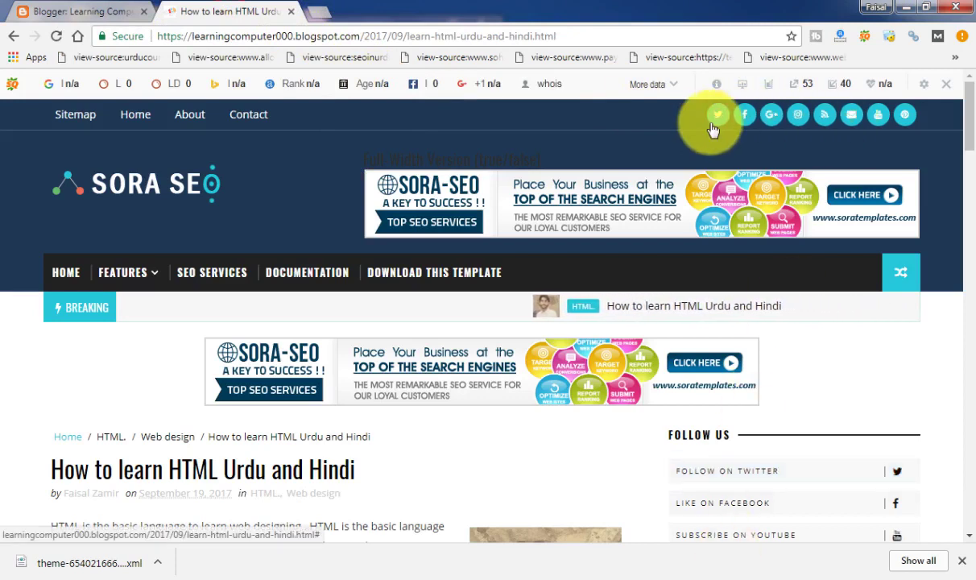
left_click(644, 576)
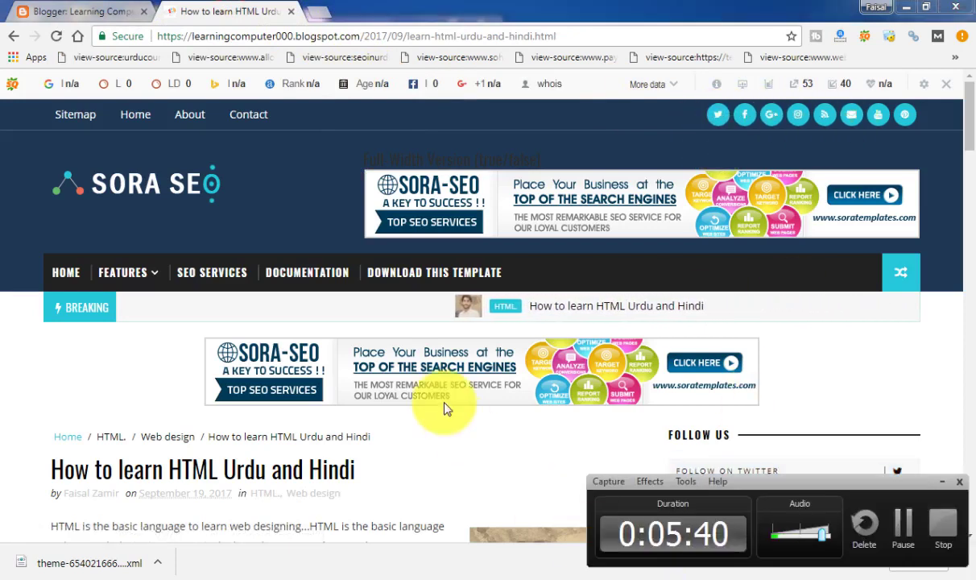
left_click(149, 7)
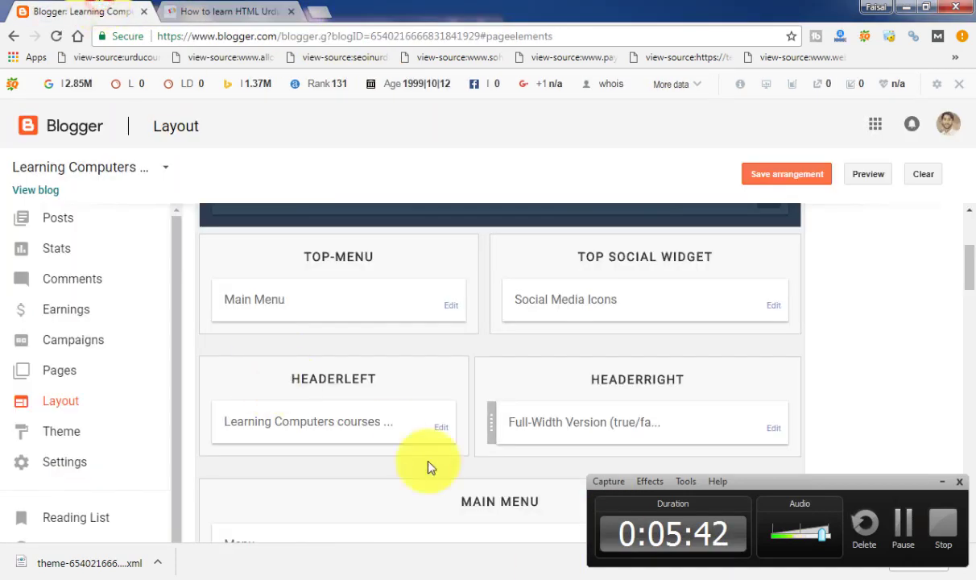
Open the twitter entry in the Social Media Icons link list to view its name and URL fields, and cancel
left_click(774, 304)
left_click_drag(491, 244, 485, 290)
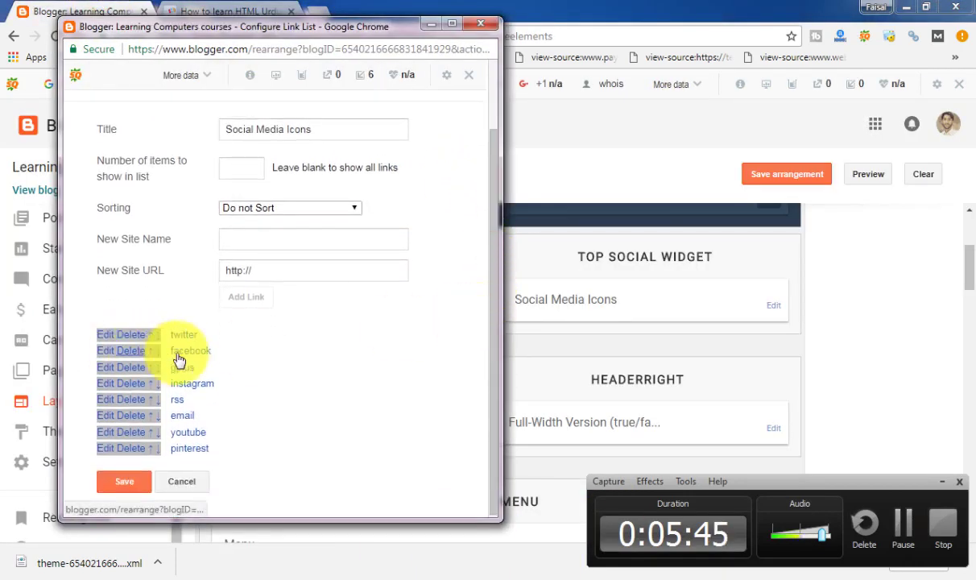
left_click(109, 335)
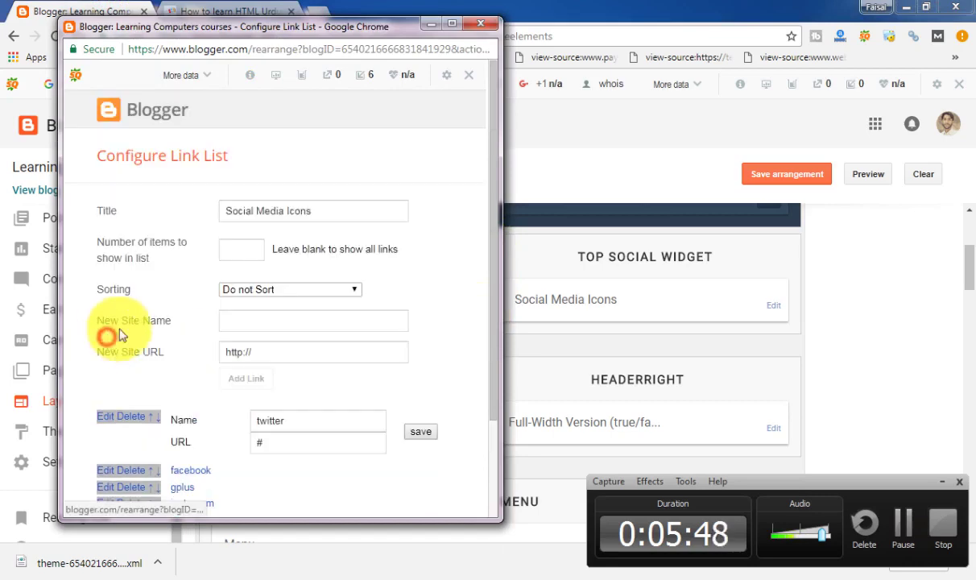
left_click(264, 352)
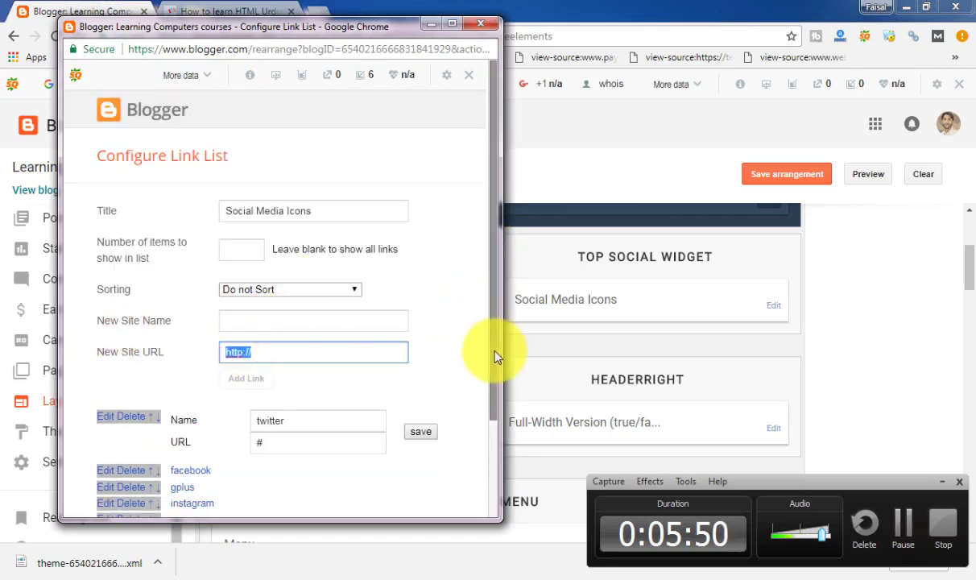
left_click_drag(494, 351, 490, 383)
scroll(487, 414, "down", 1)
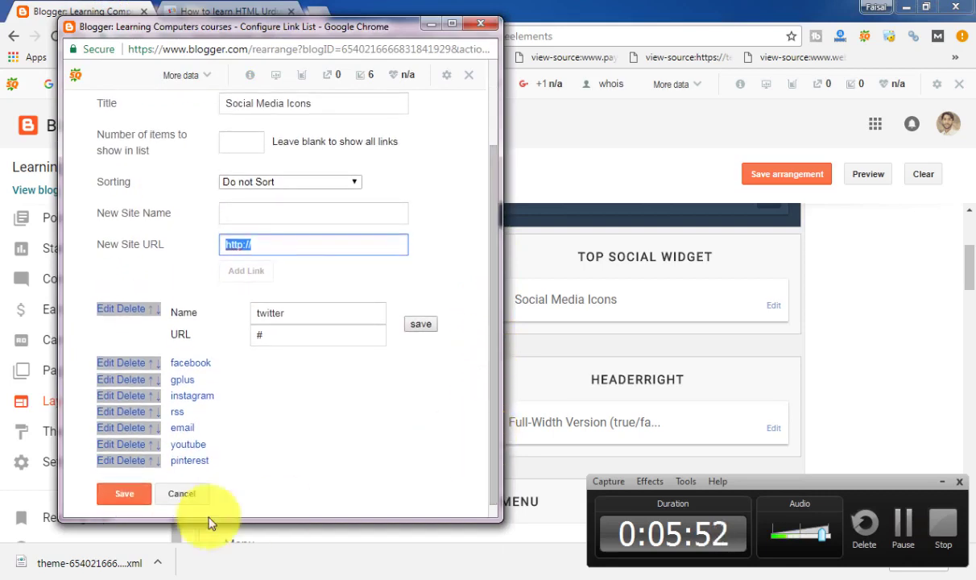
left_click(182, 498)
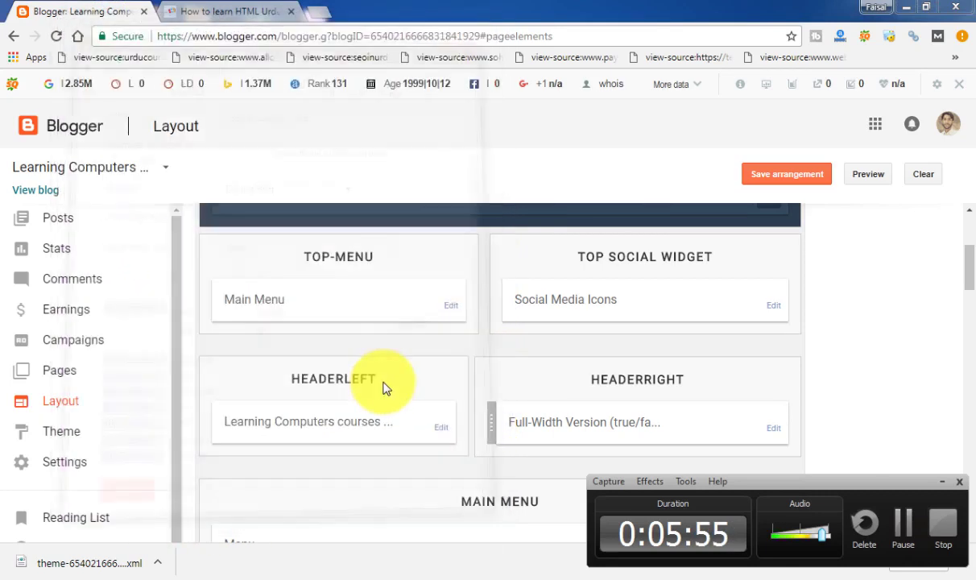
Check the header area on the live blog and look through the remaining gadgets on the Layout page
left_click(255, 8)
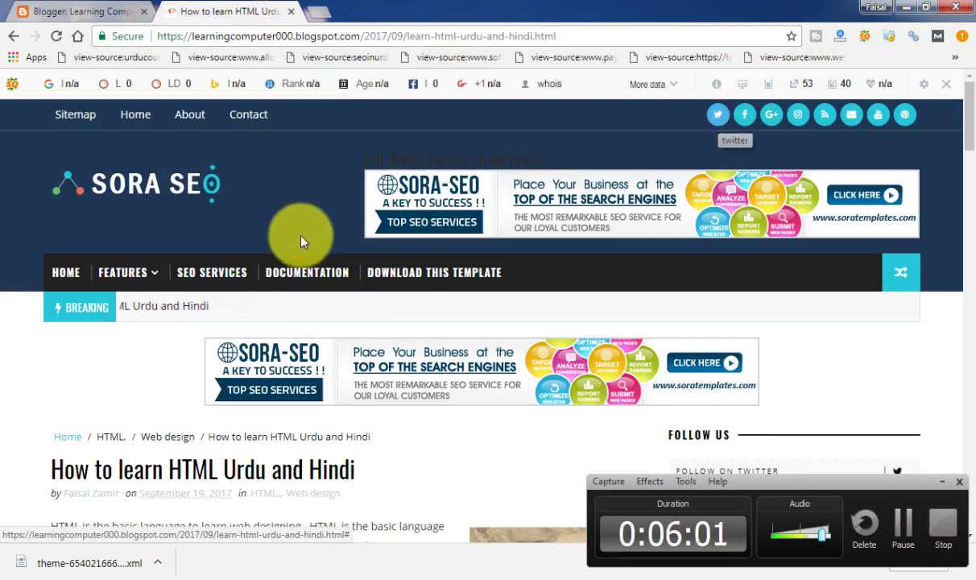
left_click(58, 10)
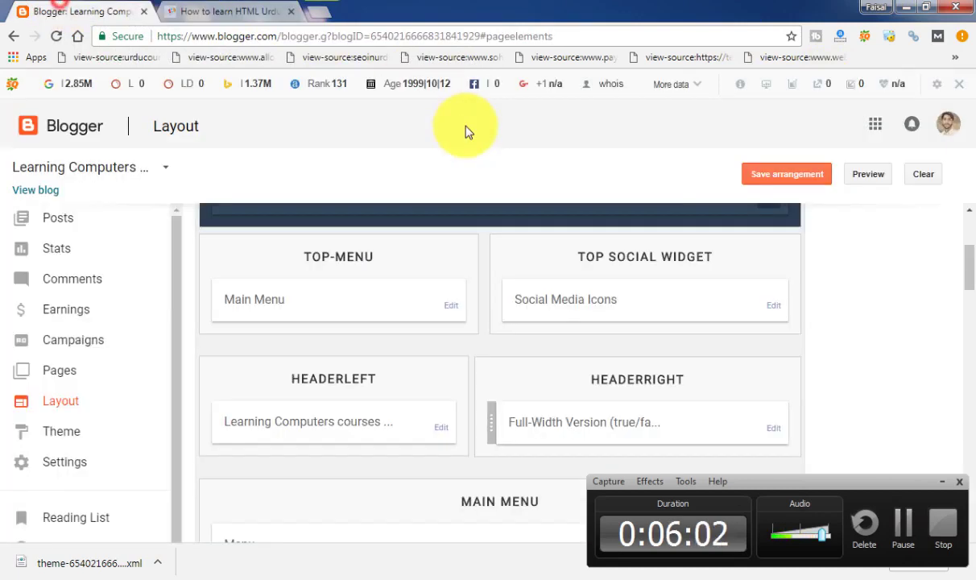
left_click_drag(969, 274, 961, 392)
Minimize the browser window to return to the Windows desktop
left_click(906, 8)
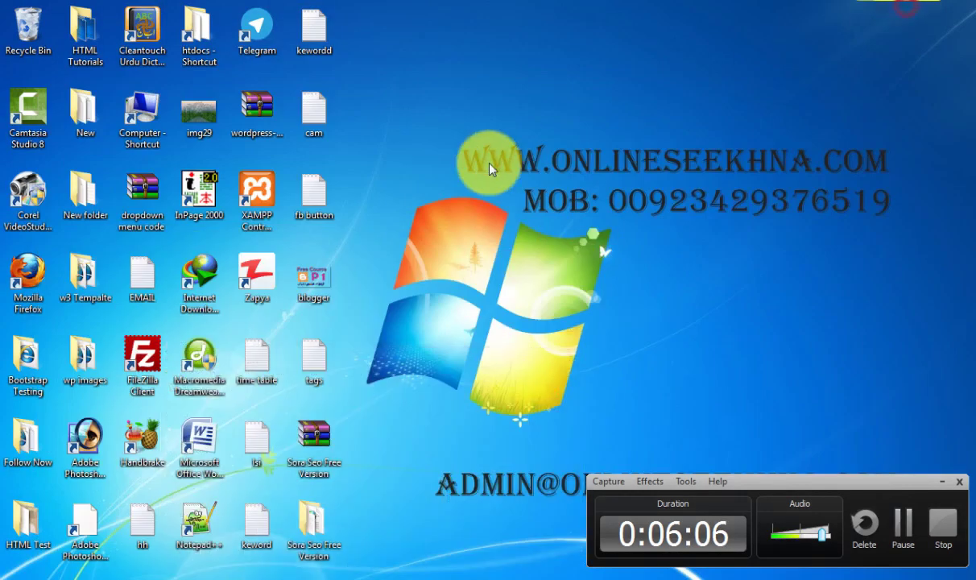
right_click(463, 154)
left_click(534, 202)
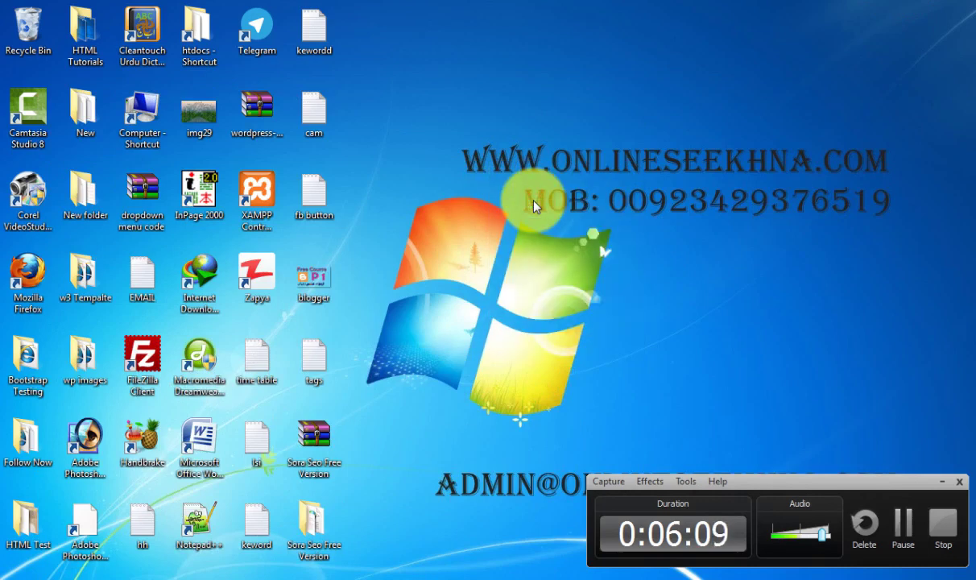